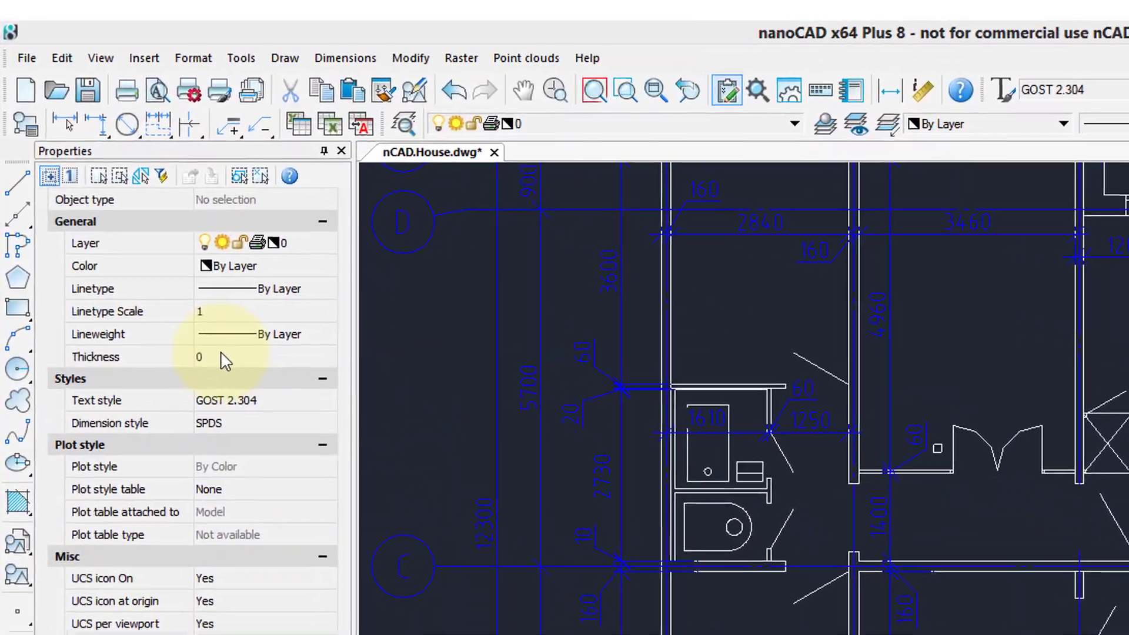
# Step: Browse the File menu and the toolbar customization options, then dismiss them
pyautogui.click(28, 58)
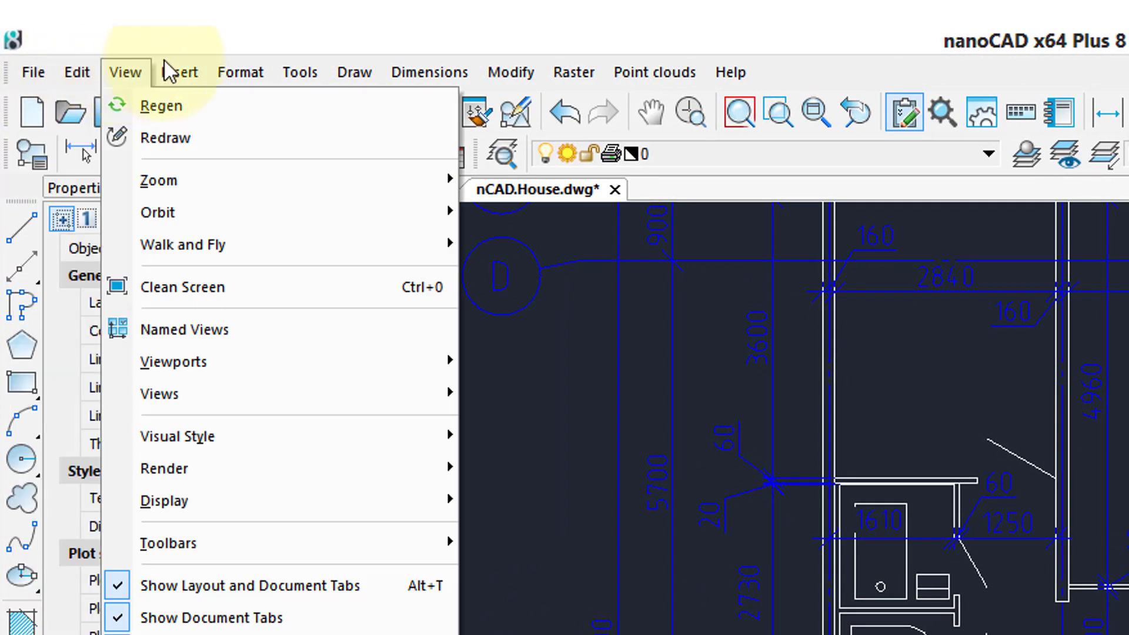
pyautogui.moveTo(207, 74)
pyautogui.moveTo(297, 73)
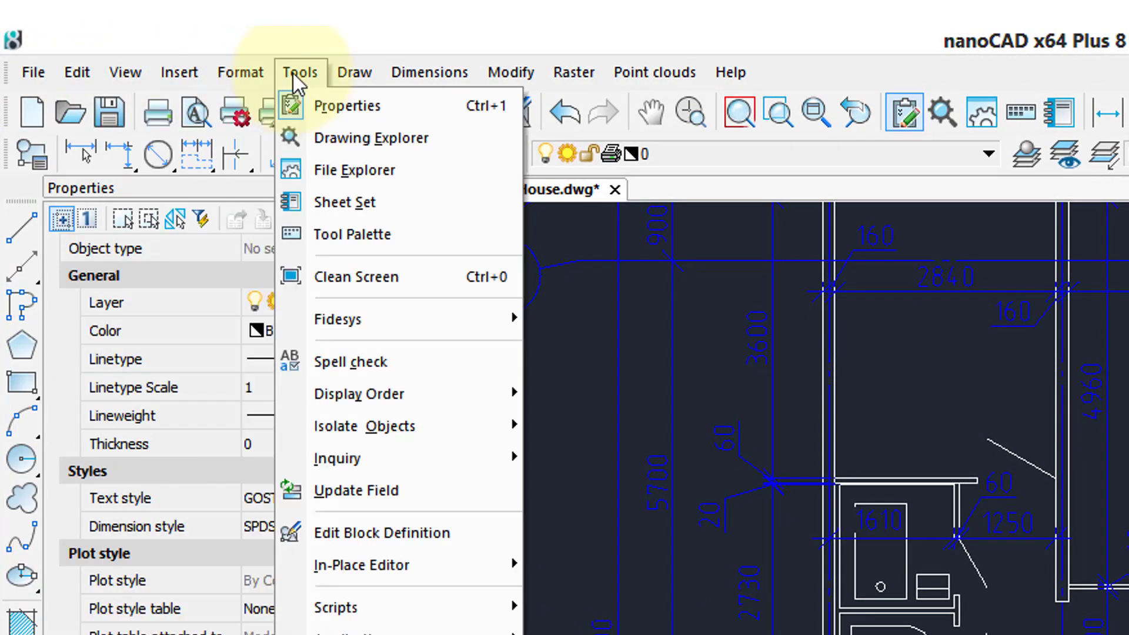
pyautogui.rightClick(610, 118)
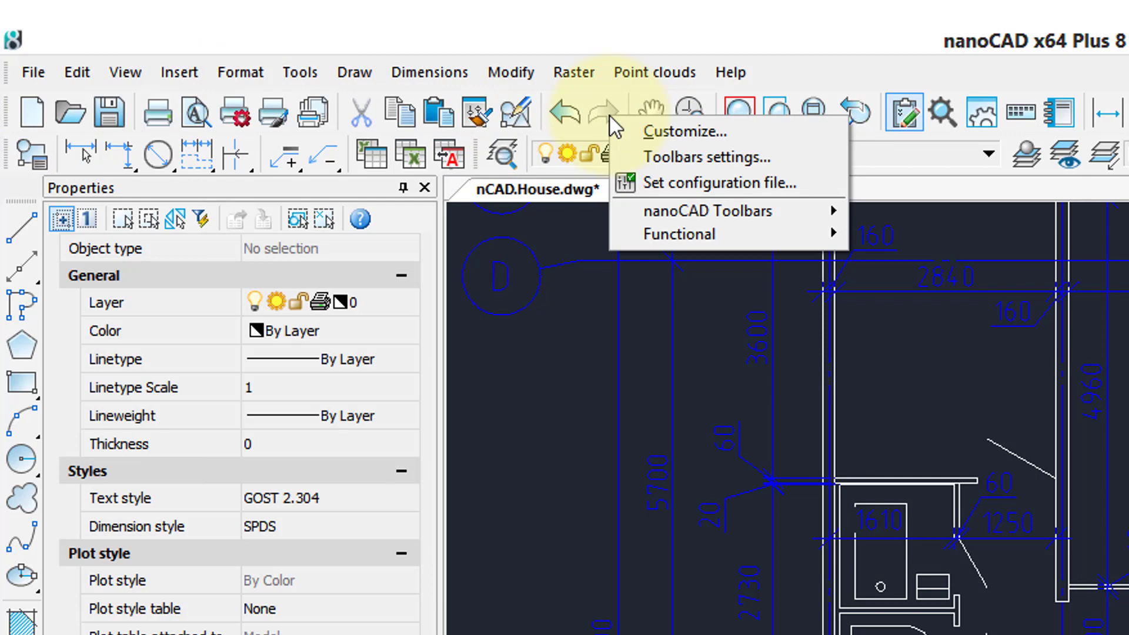
pyautogui.moveTo(697, 212)
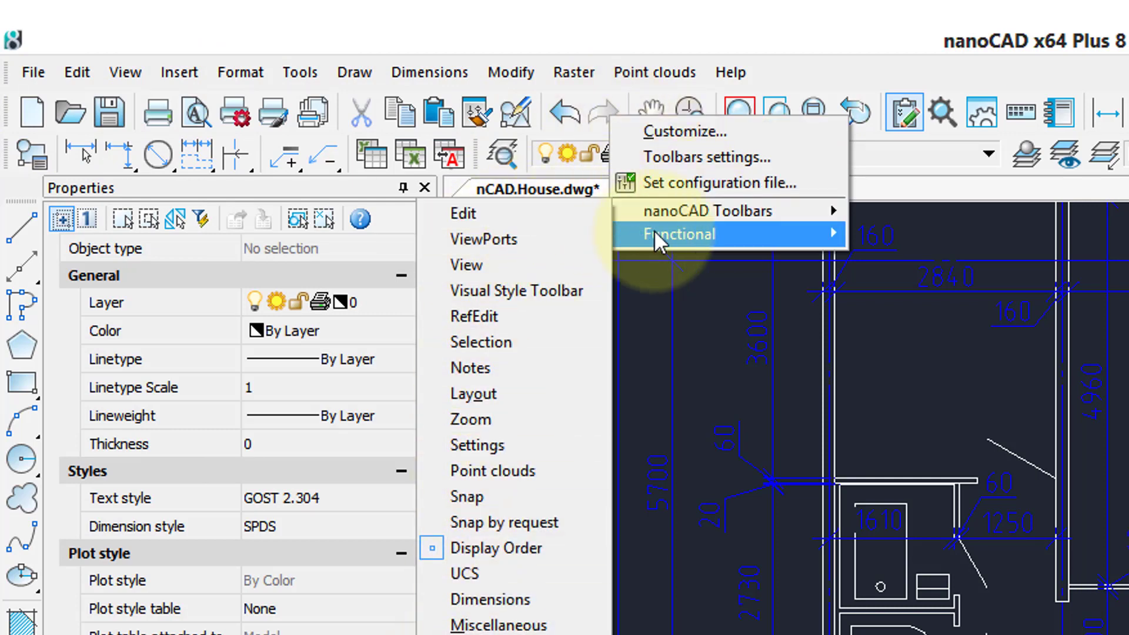
pyautogui.moveTo(657, 234)
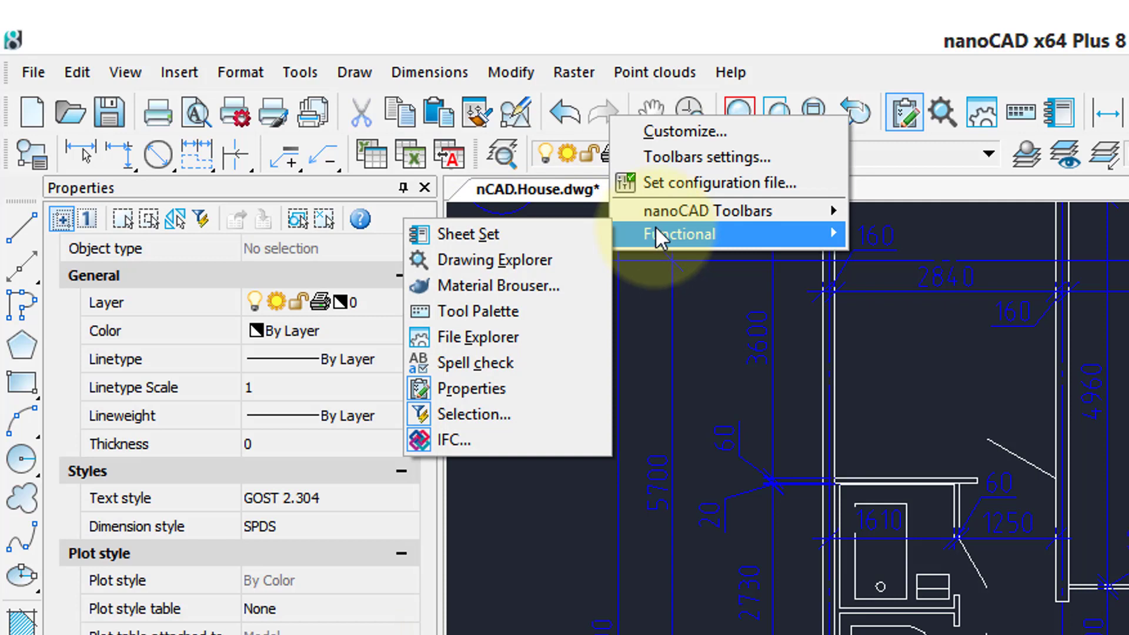
pyautogui.press('Escape')
pyautogui.press('Escape')
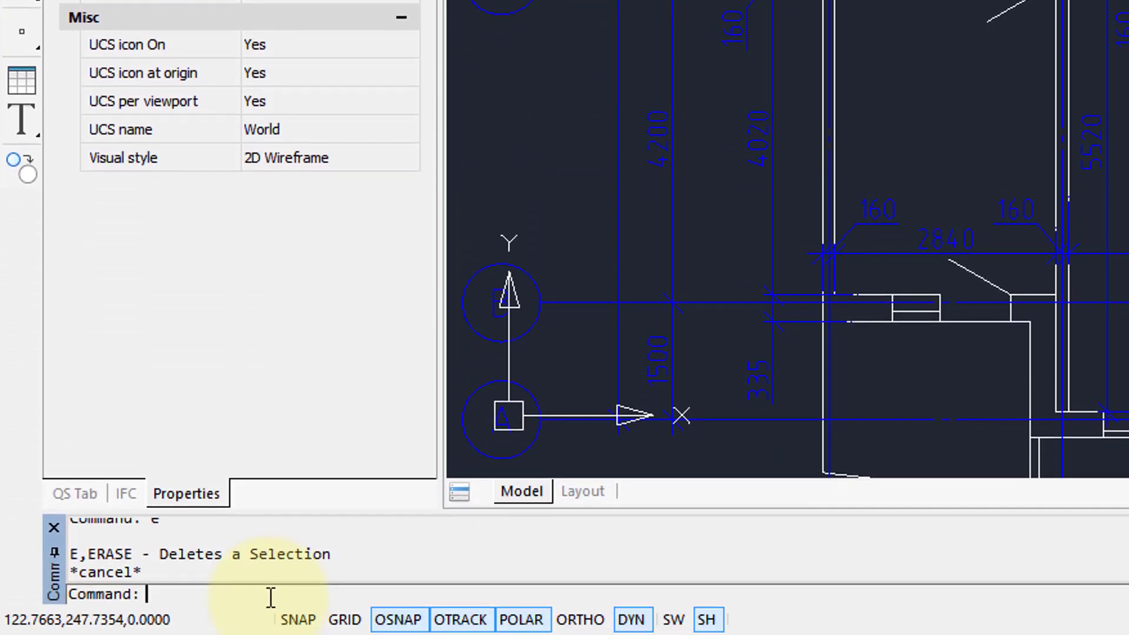
pyautogui.write('lin')
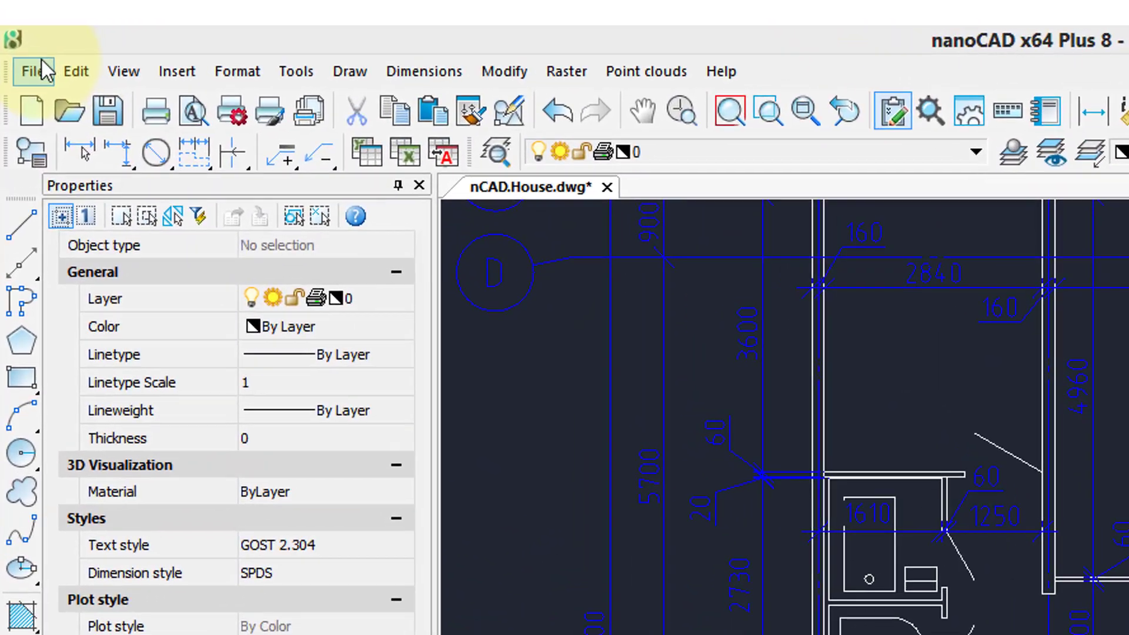
# Step: Review the openable file types in the Open dialog, then cancel without opening anything
pyautogui.click(31, 59)
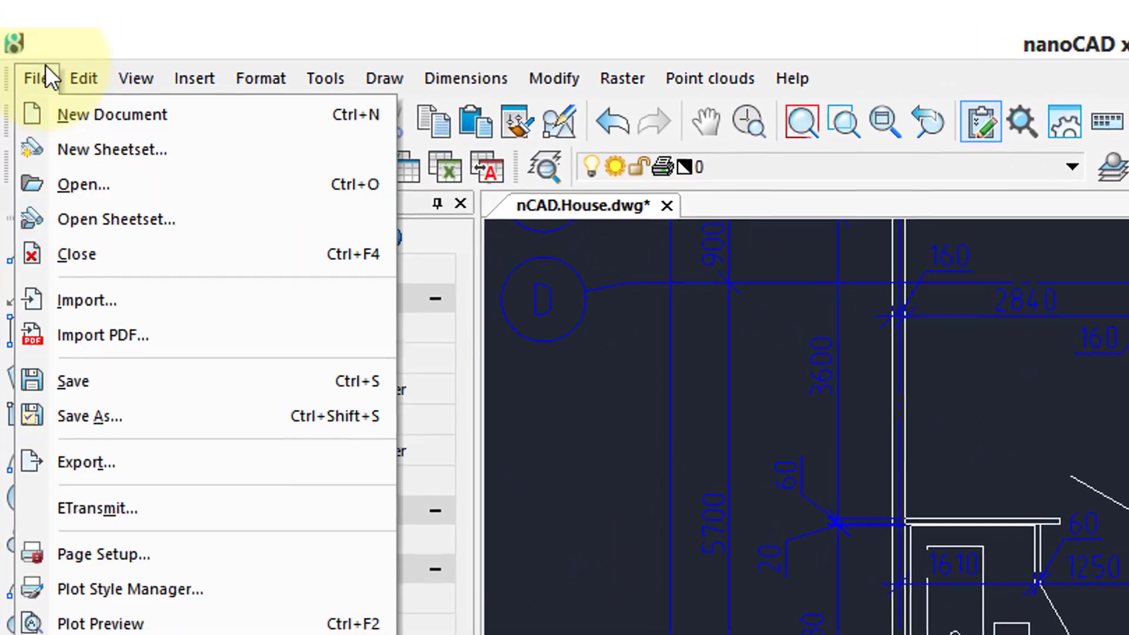
pyautogui.click(70, 146)
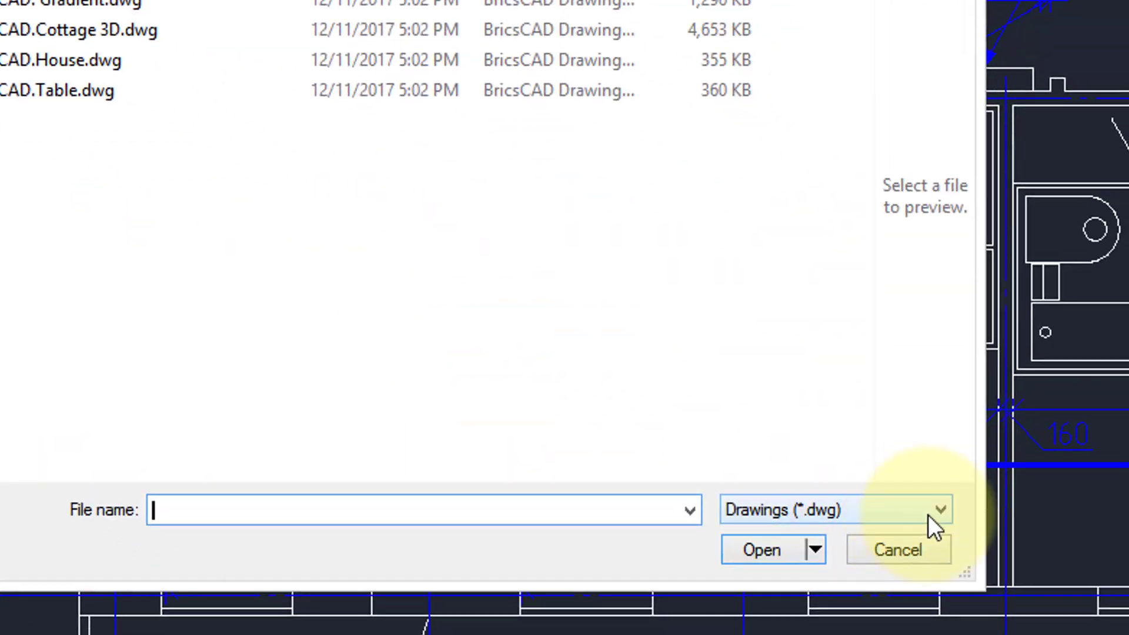
pyautogui.click(935, 510)
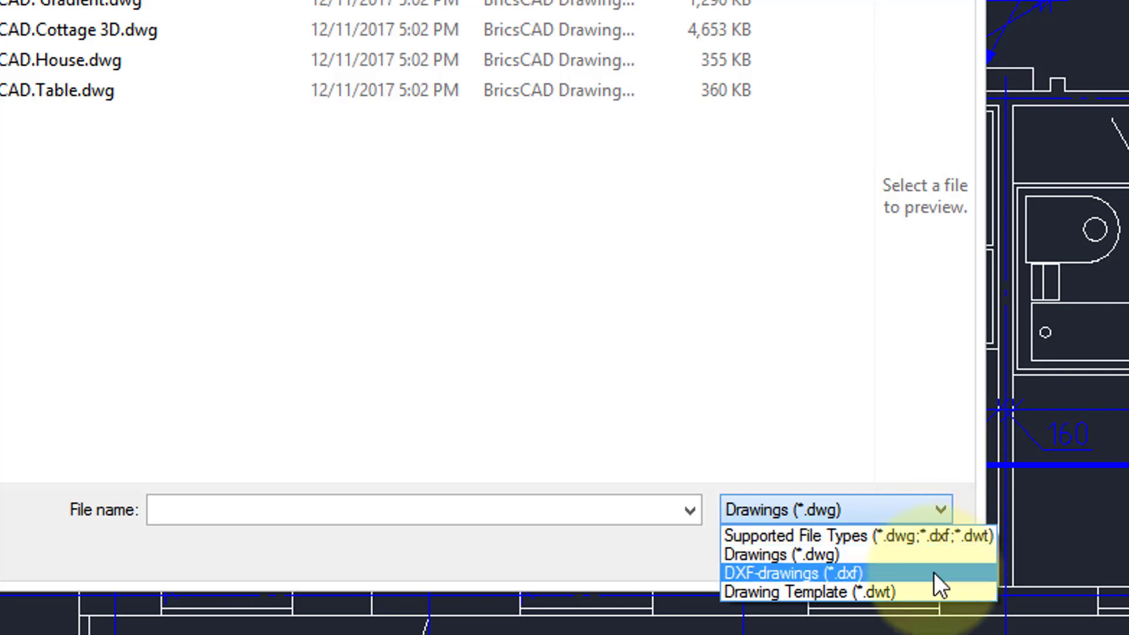
pyautogui.click(35, 53)
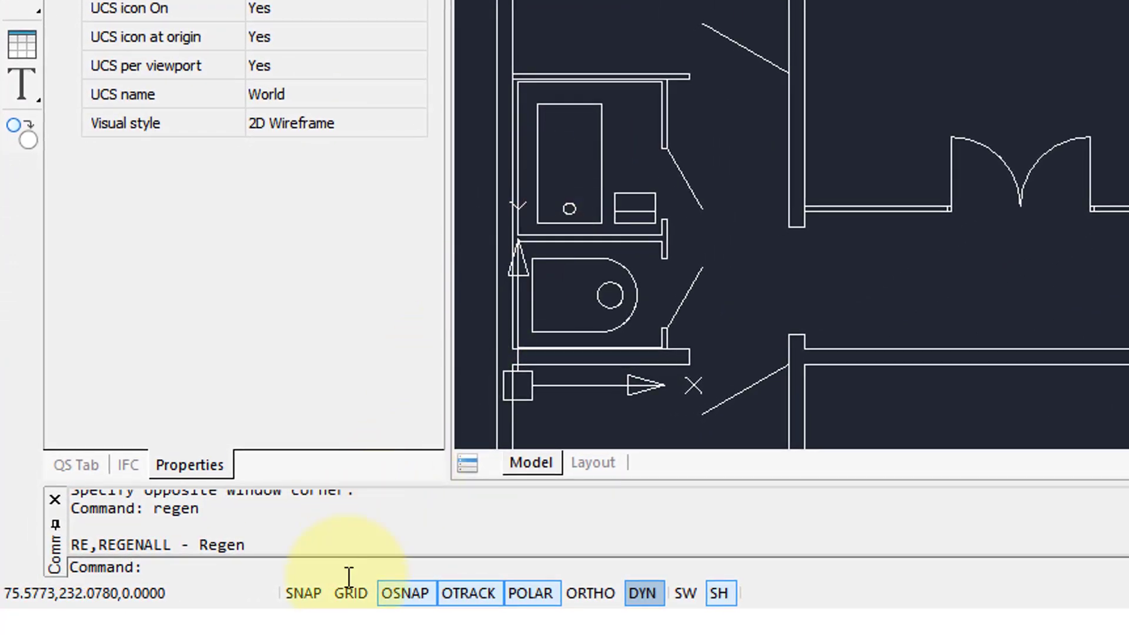
# Step: Draw an arc with ARC, fixing its second point above the left room's top wall
pyautogui.write('ar')
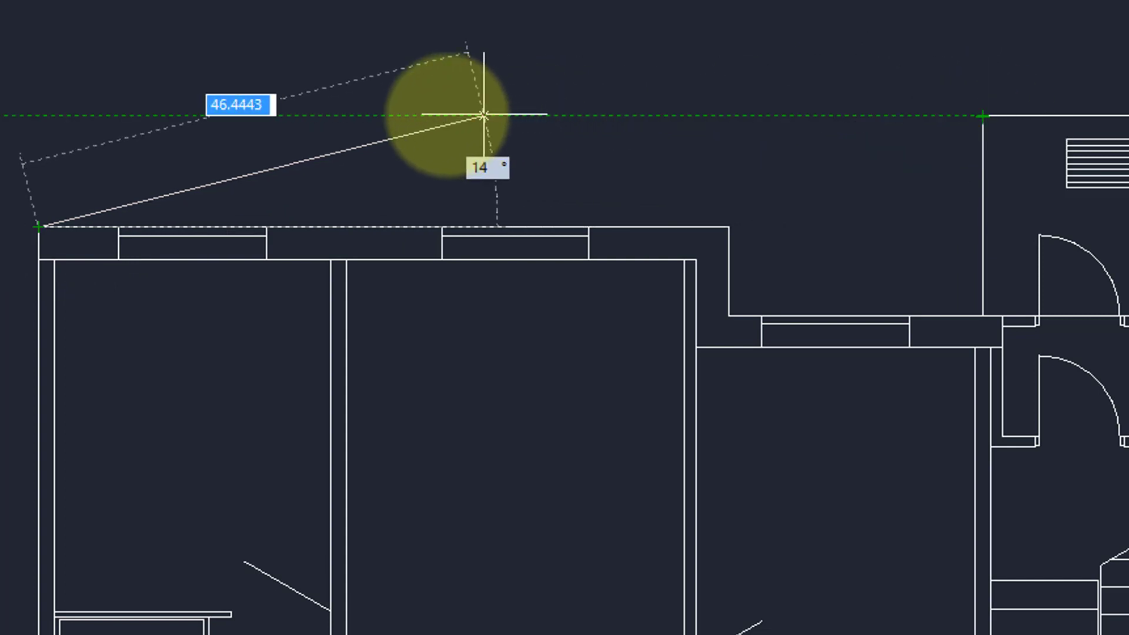
pyautogui.click(434, 116)
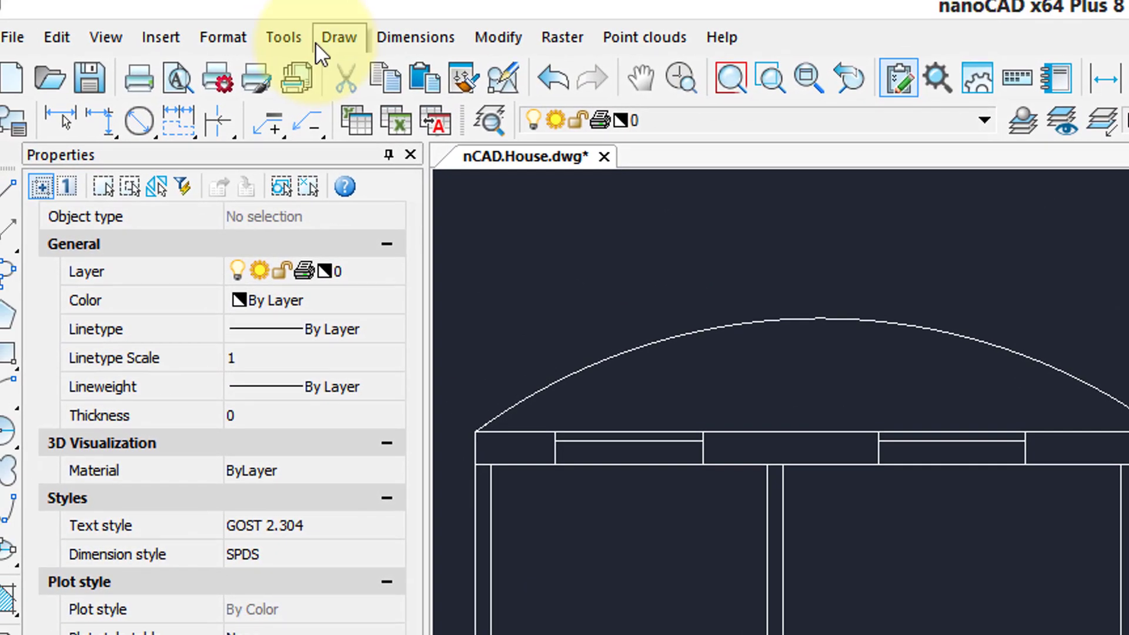
pyautogui.click(317, 41)
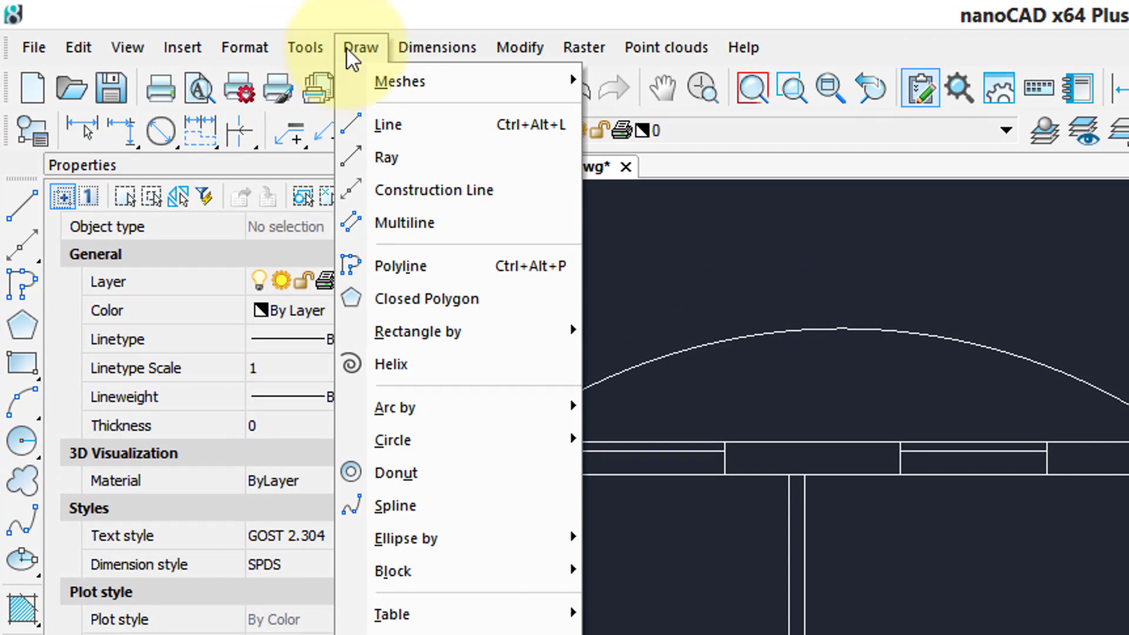
pyautogui.moveTo(500, 50)
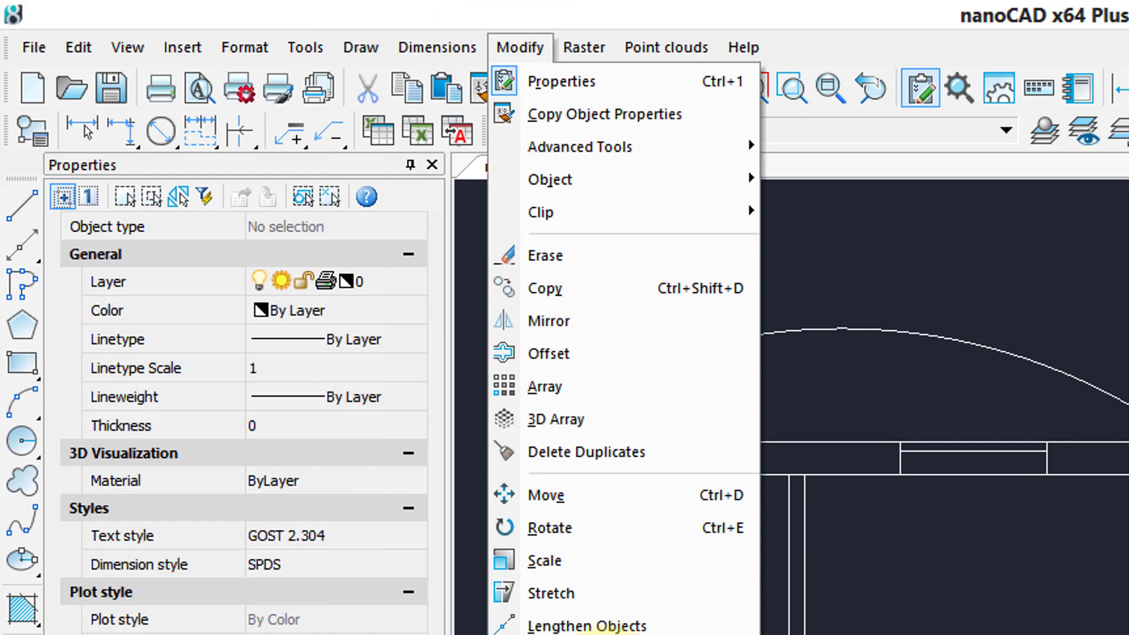
pyautogui.moveTo(450, 48)
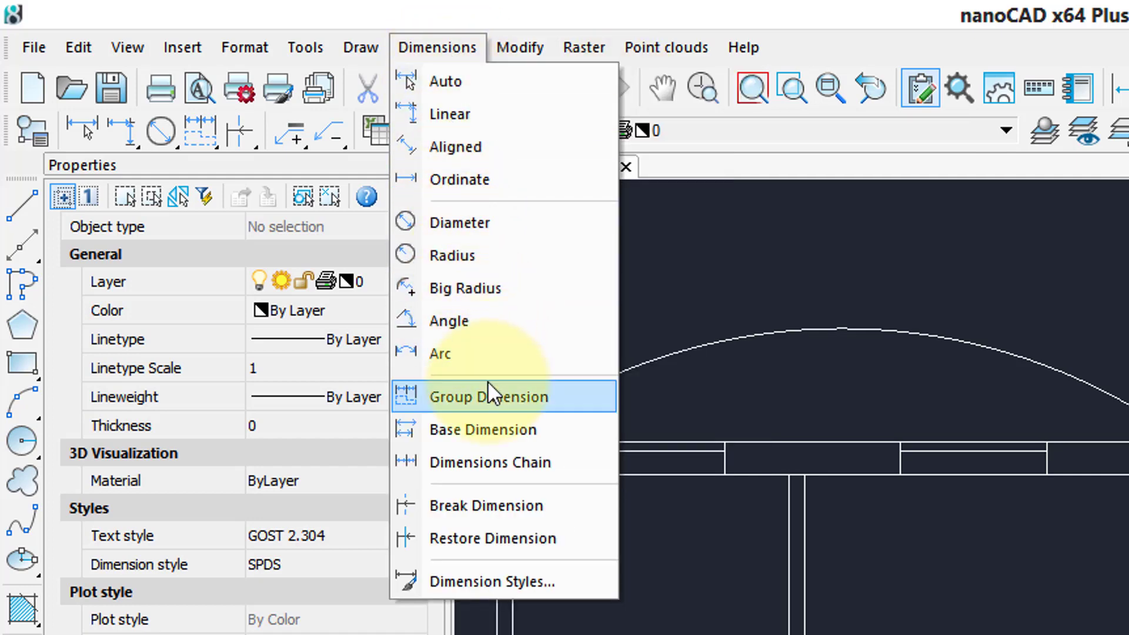
pyautogui.moveTo(245, 51)
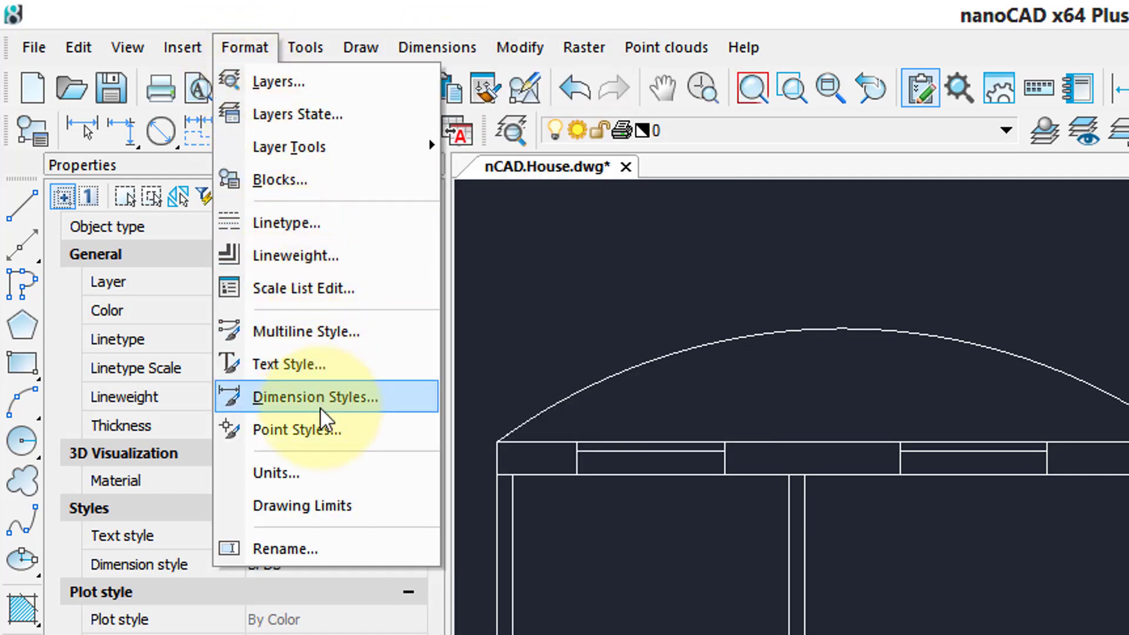
pyautogui.press('Escape')
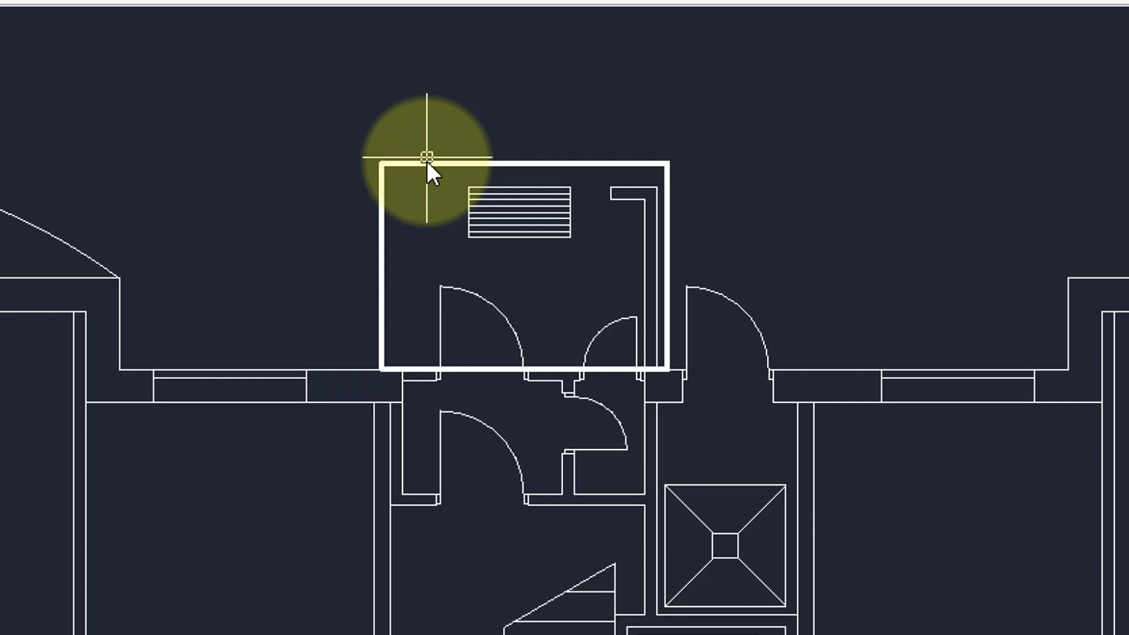
# Step: Stretch the staircase-entrance rectangle's top edge upward with its midpoint grip, then deselect it
pyautogui.moveTo(516, 163)
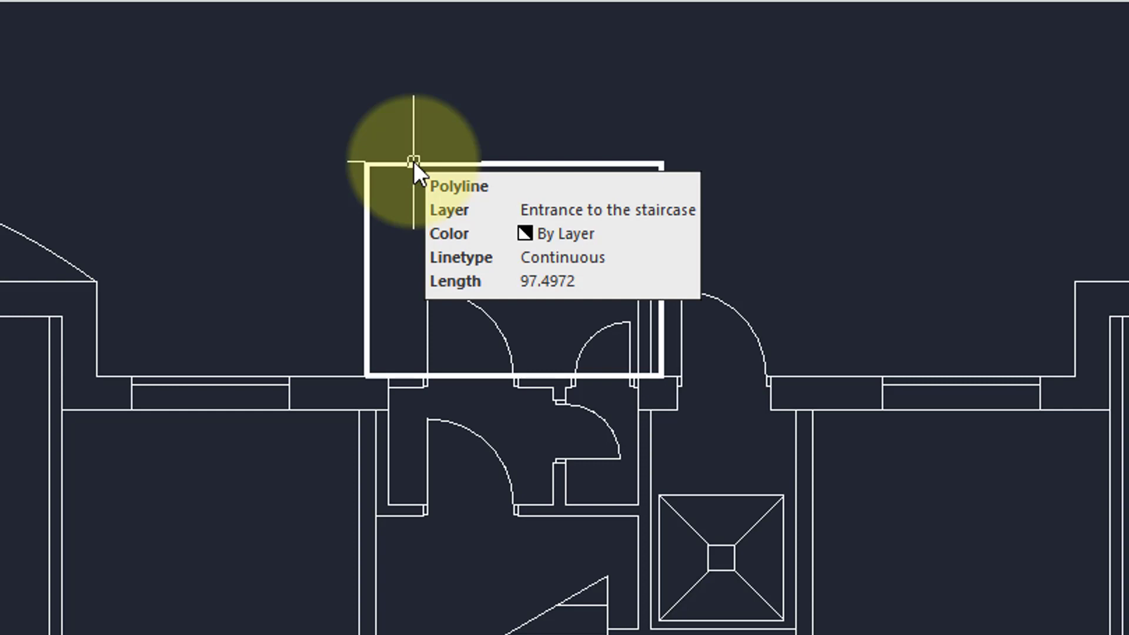
pyautogui.click(414, 161)
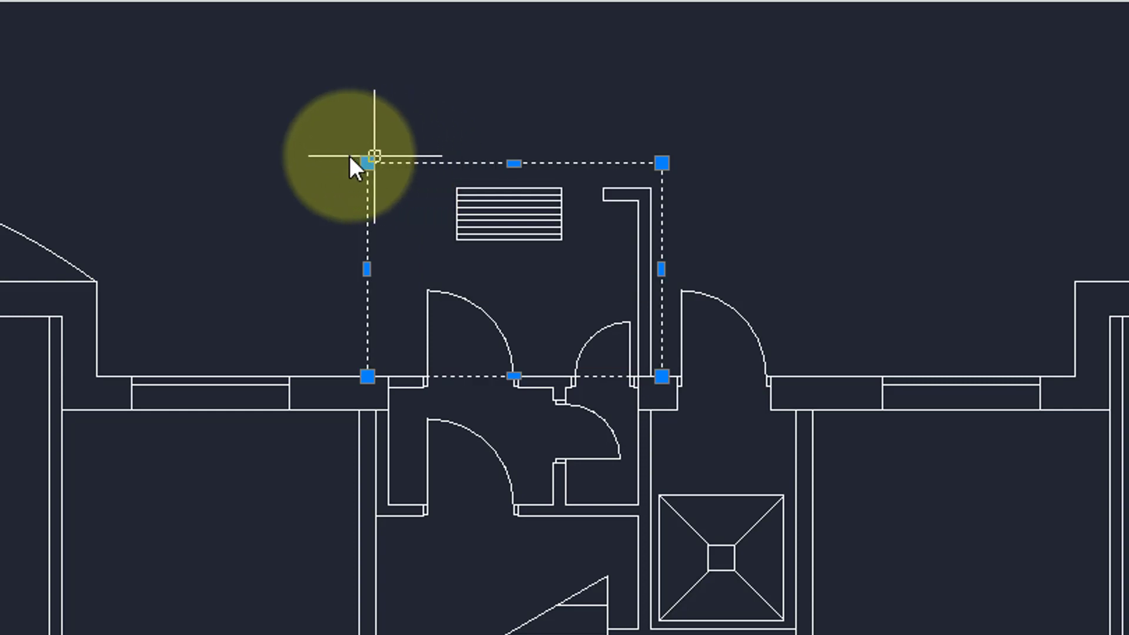
pyautogui.click(368, 162)
pyautogui.click(368, 162)
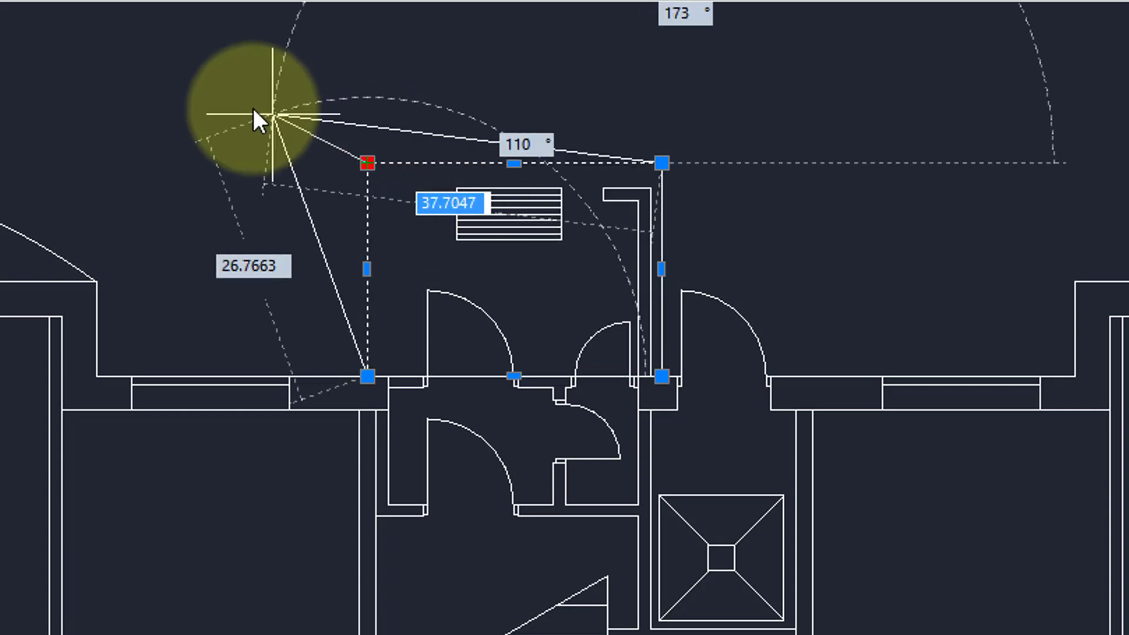
pyautogui.click(368, 159)
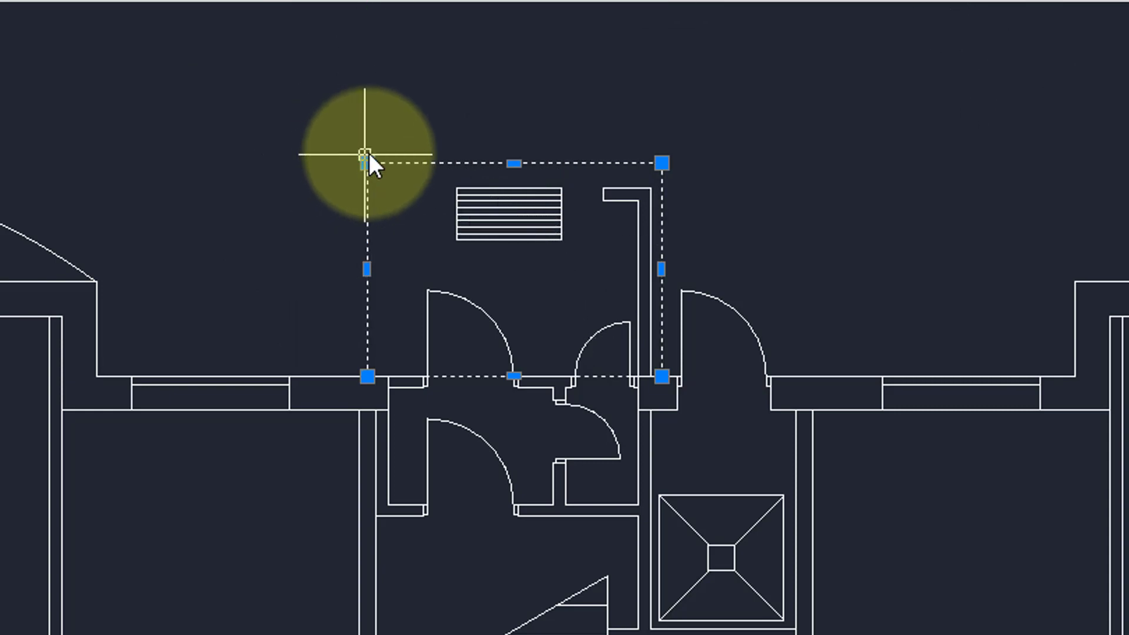
pyautogui.click(513, 164)
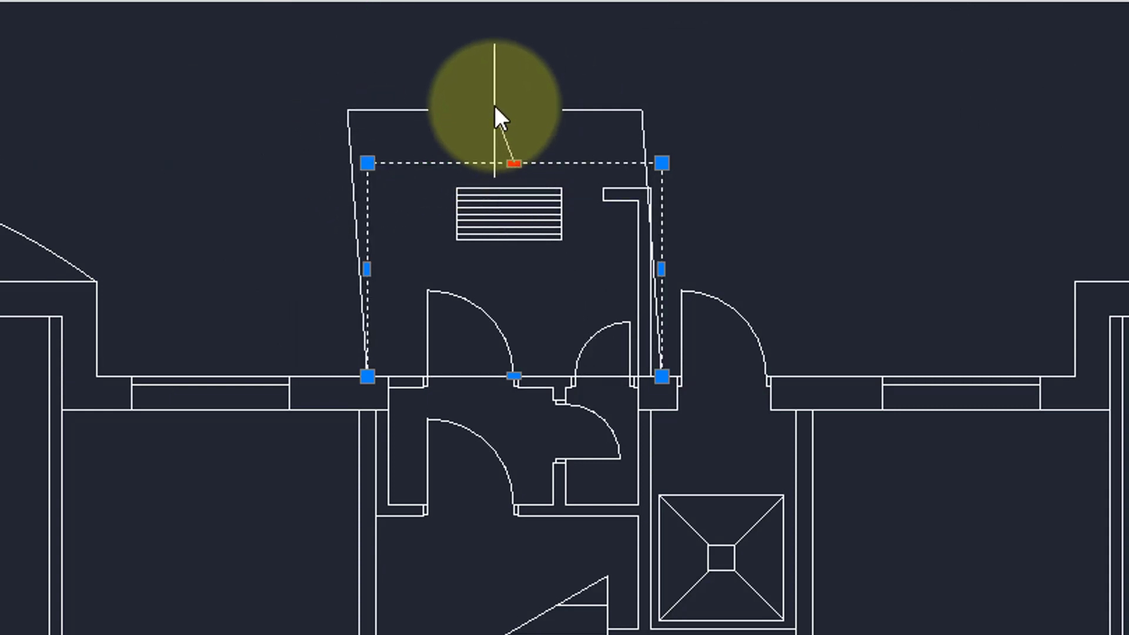
pyautogui.click(515, 90)
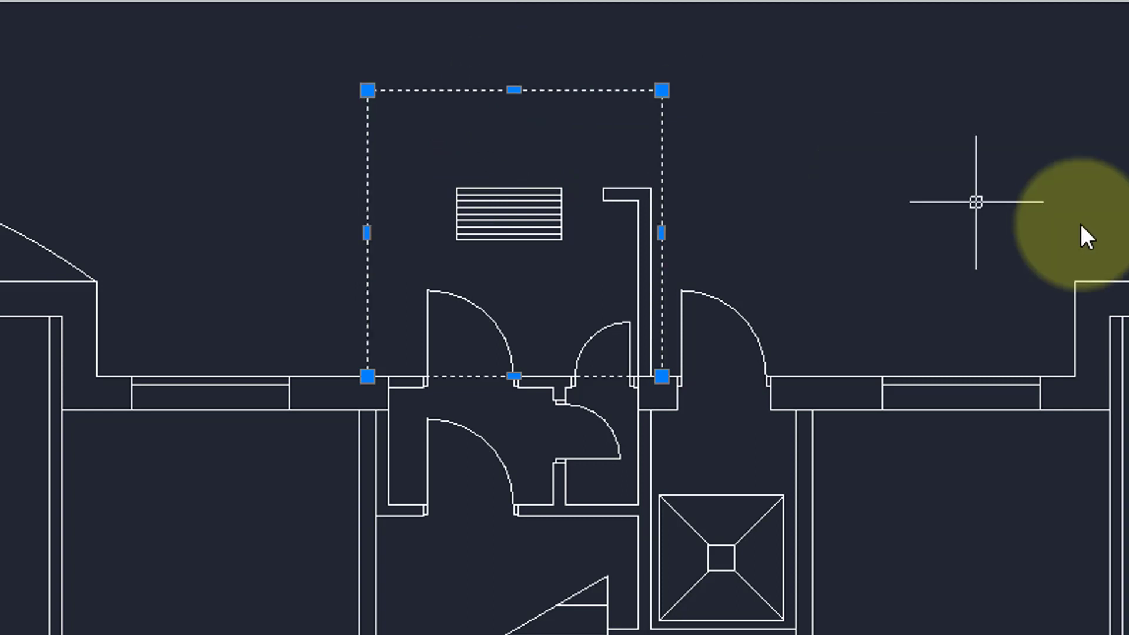
pyautogui.press('Escape')
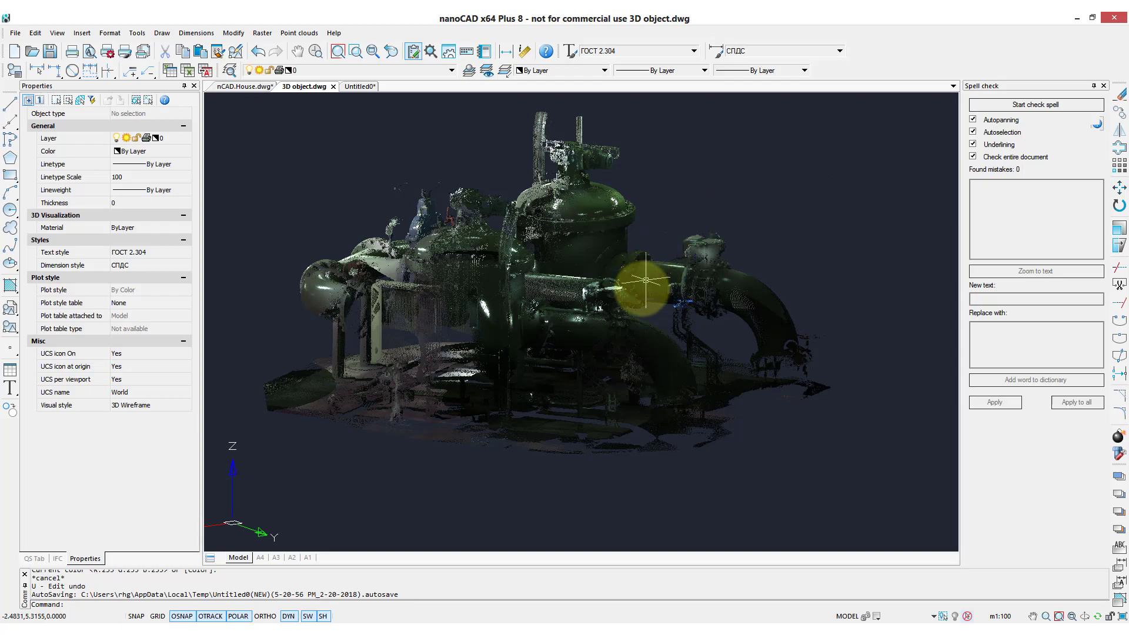
# Step: Orbit the point cloud of pipework and tank to view it from above
pyautogui.keyDown('shift'); pyautogui.moveTo(585, 285); pyautogui.dragTo(699, 336, button='middle'); pyautogui.keyUp('shift')
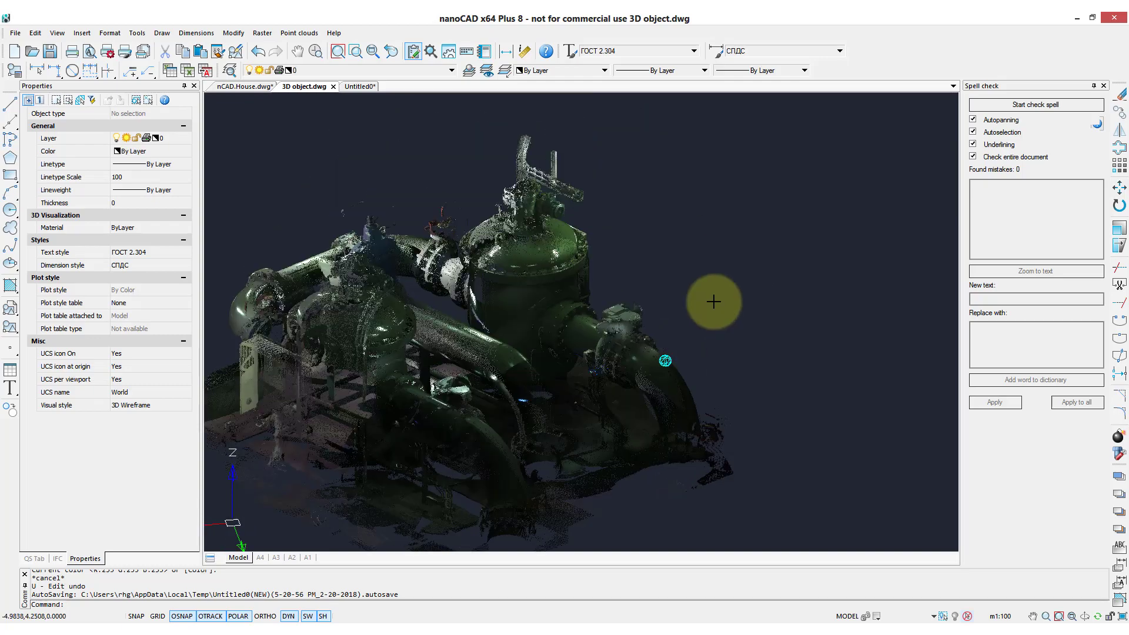
pyautogui.keyDown('shift'); pyautogui.moveTo(714, 302); pyautogui.dragTo(741, 278, button='middle'); pyautogui.keyUp('shift')
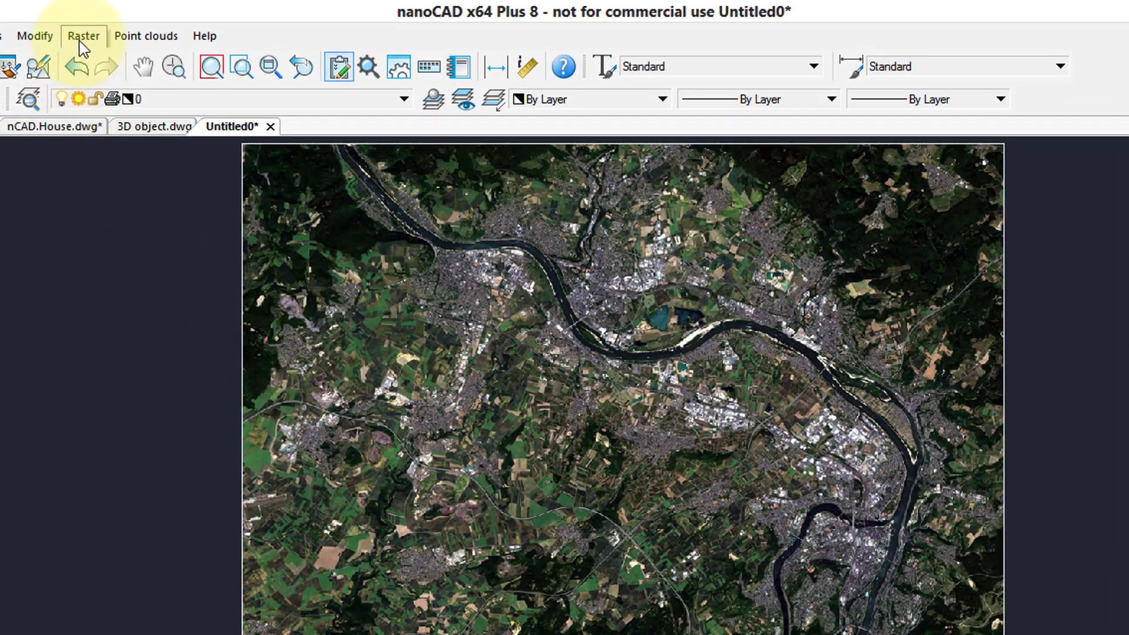
# Step: Trace a Raster Pencil line along the river from its upper bend downstream
pyautogui.click(94, 38)
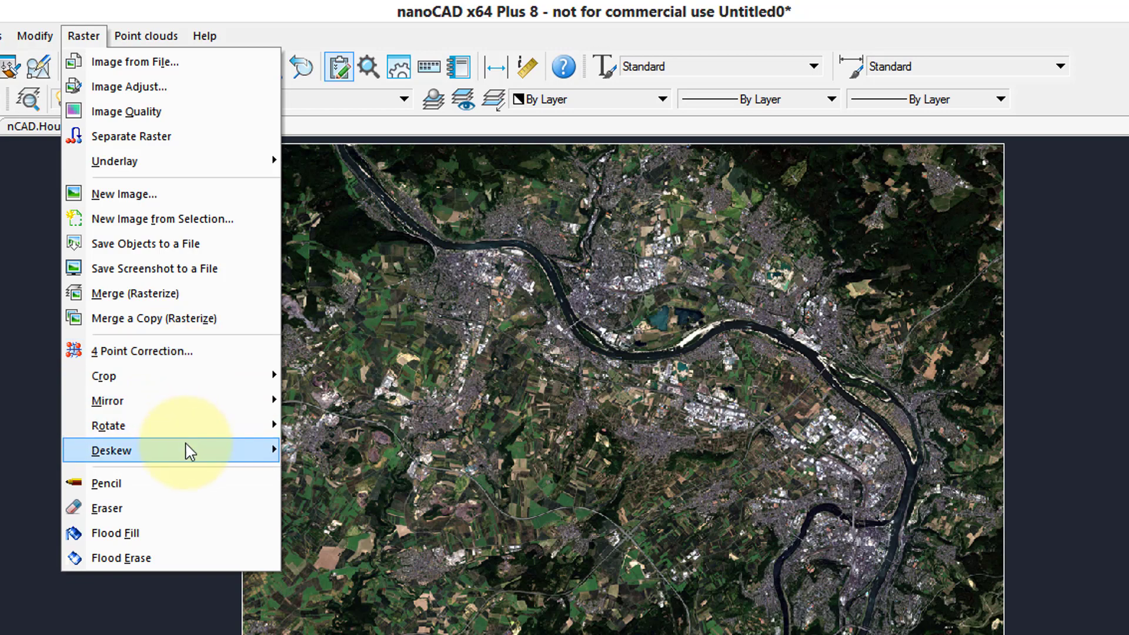
pyautogui.moveTo(187, 448)
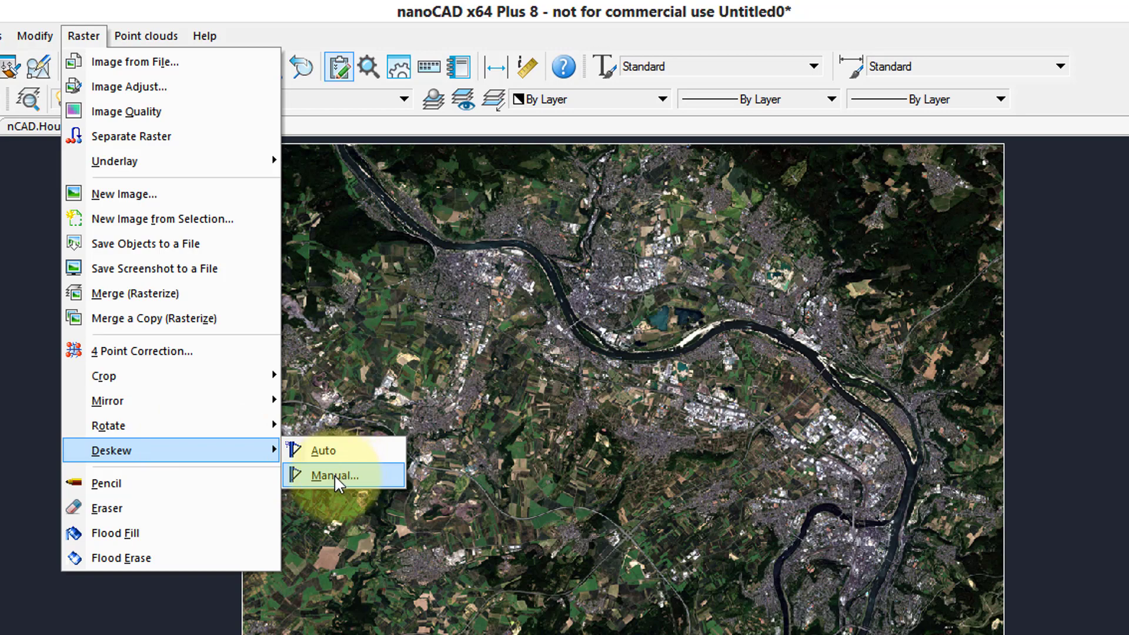
pyautogui.click(144, 486)
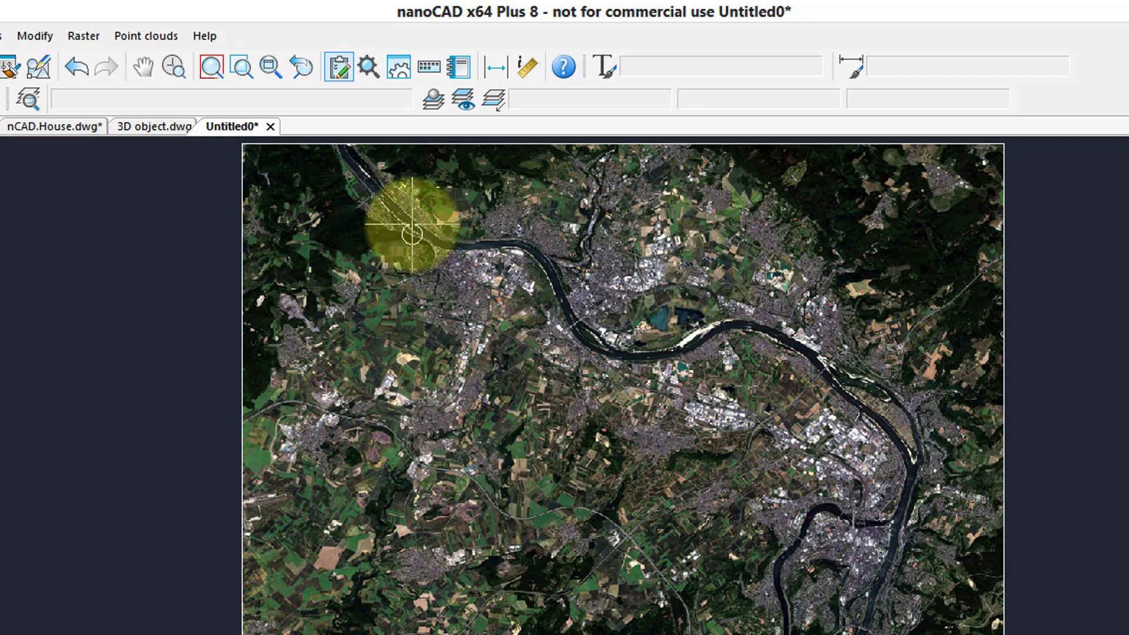
pyautogui.click(417, 229)
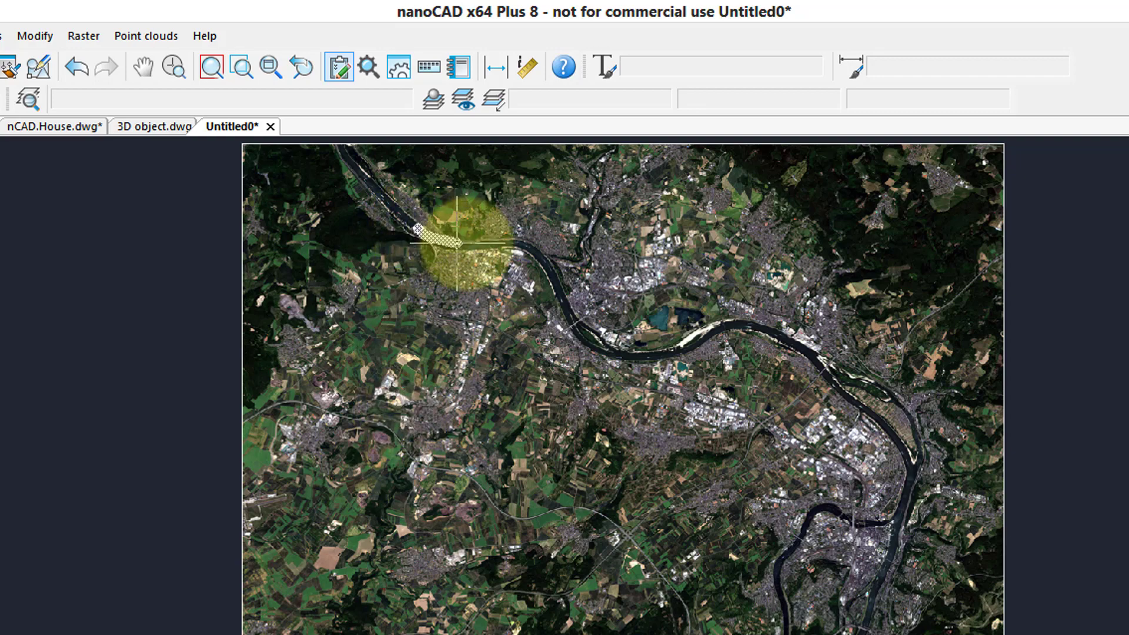
pyautogui.click(457, 242)
pyautogui.click(531, 244)
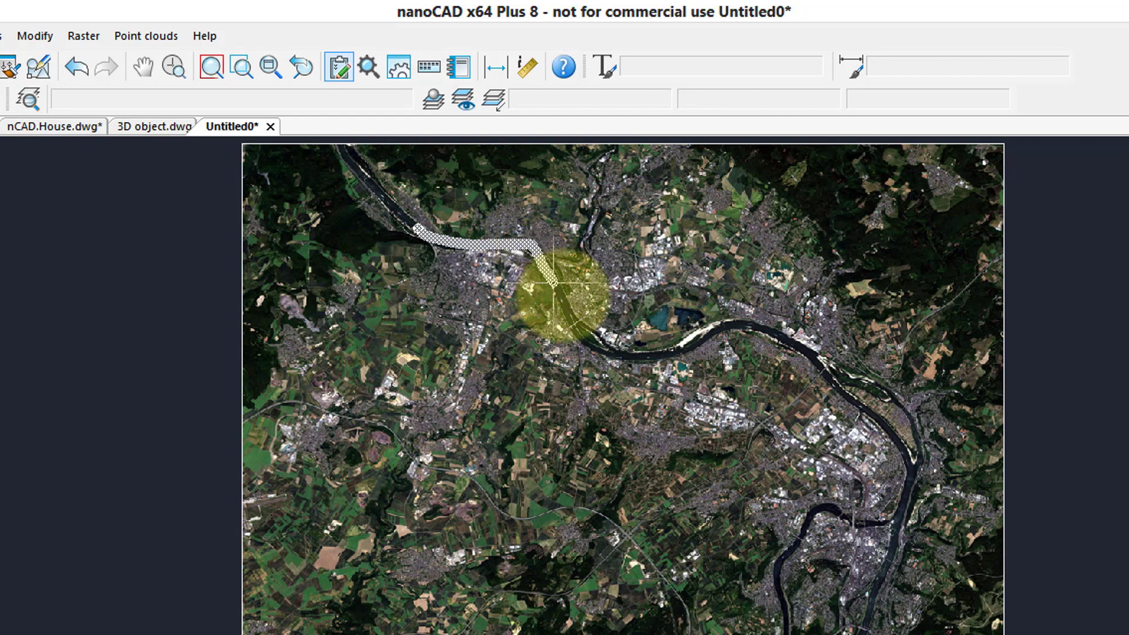
pyautogui.click(593, 328)
pyautogui.click(623, 354)
pyautogui.click(664, 351)
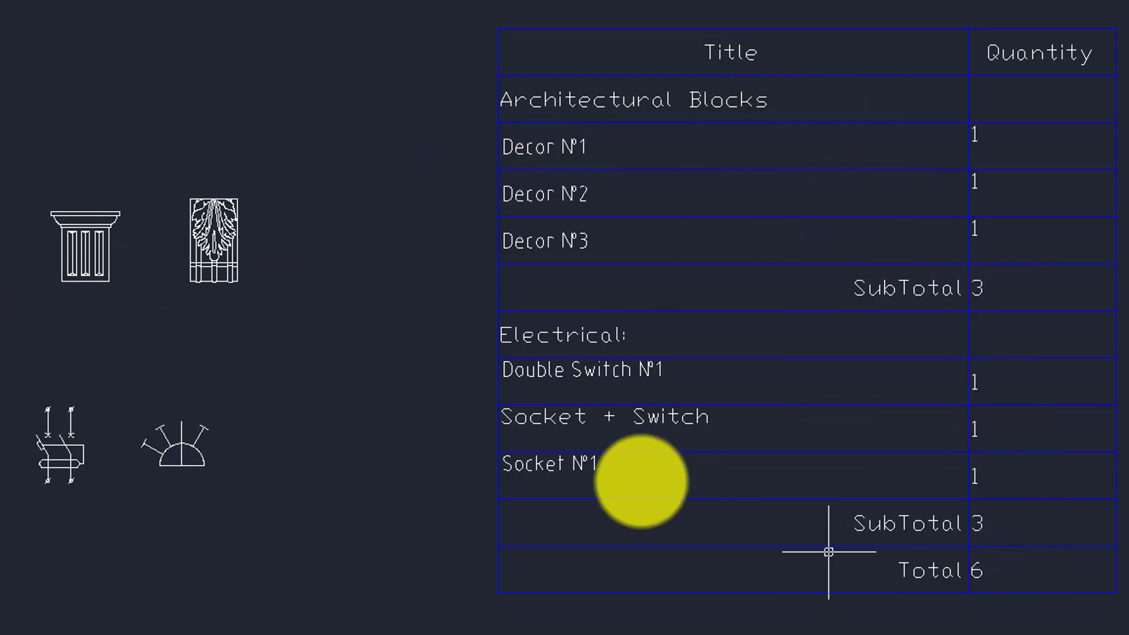
# Step: Copy the dome-shaped socket block with Ctrl+C/Ctrl+V, place it beside the original, and select the table
pyautogui.click(204, 465)
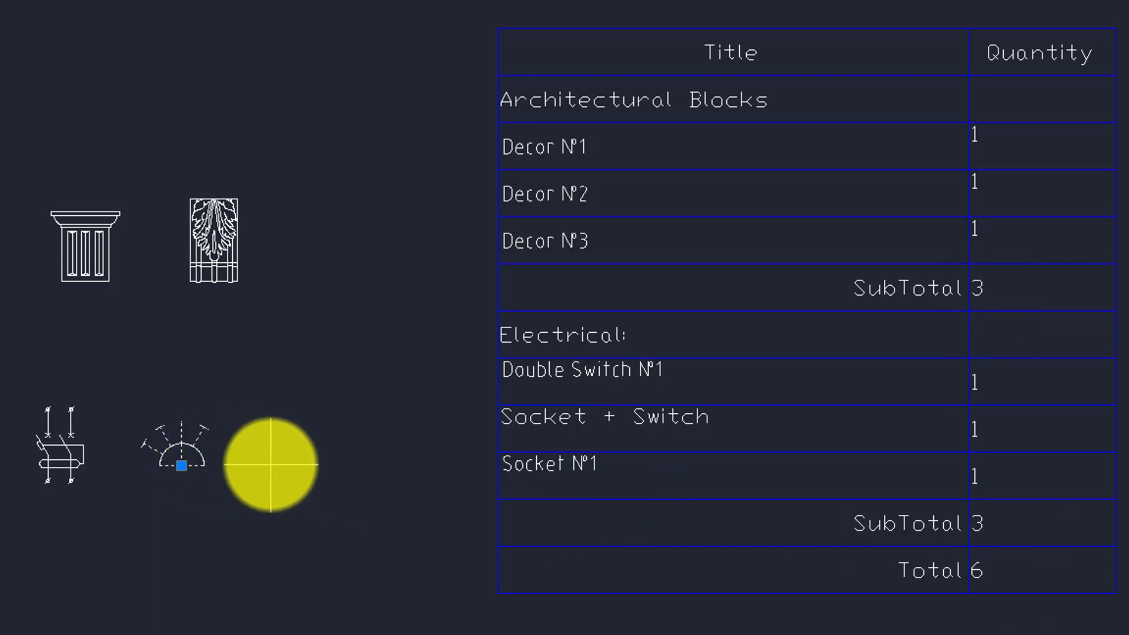
pyautogui.hotkey('ctrl', 'c')
pyautogui.hotkey('ctrl', 'v')
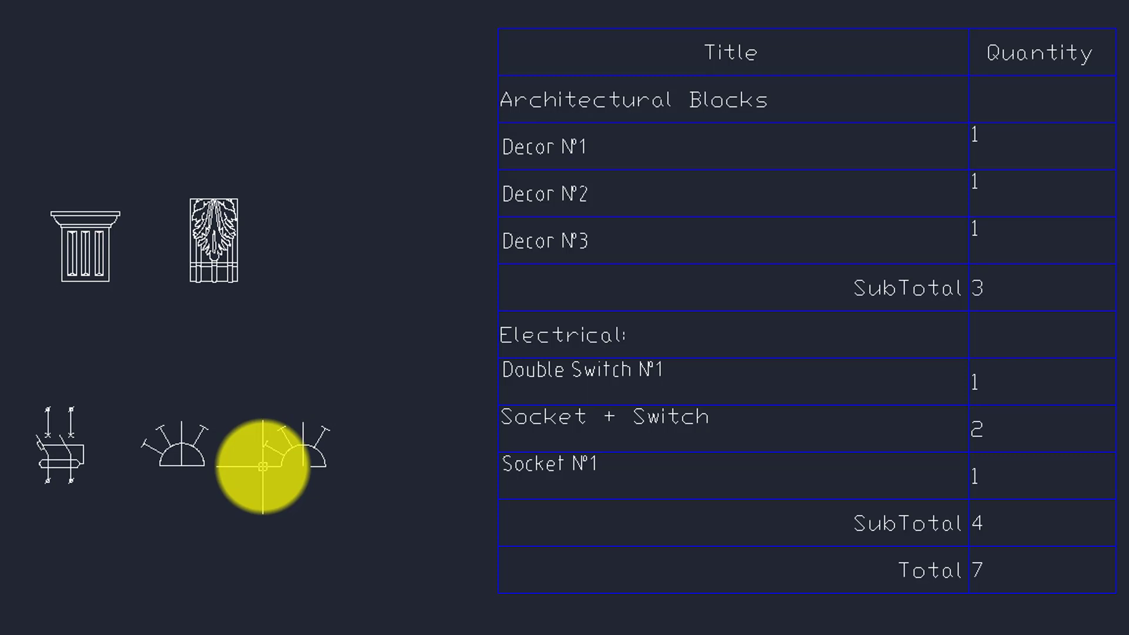
pyautogui.click(263, 466)
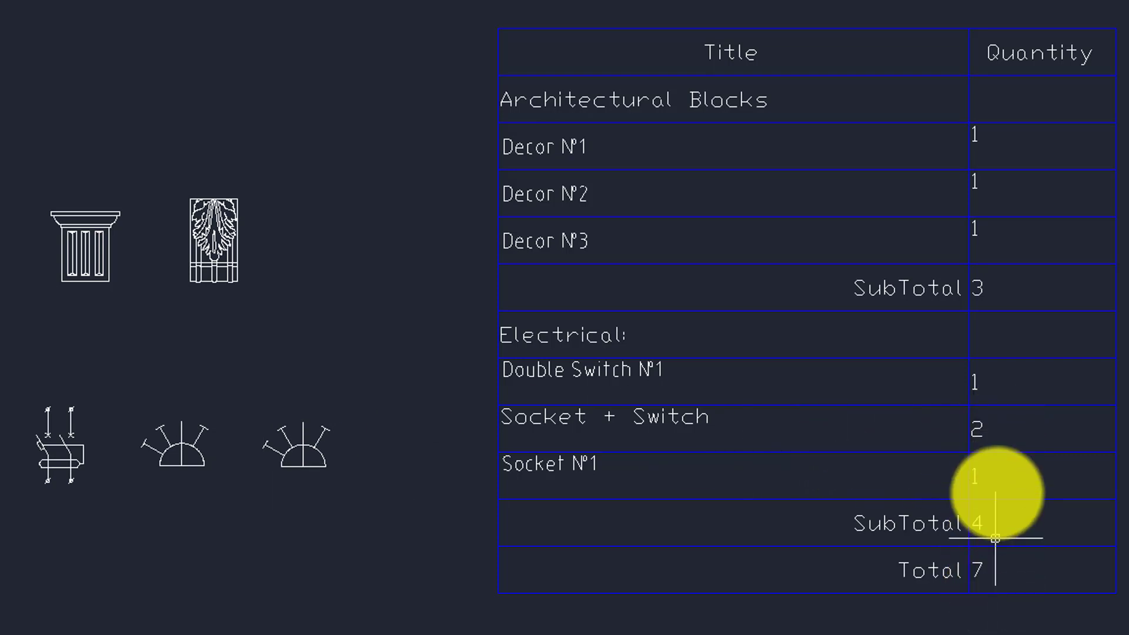
pyautogui.click(585, 103)
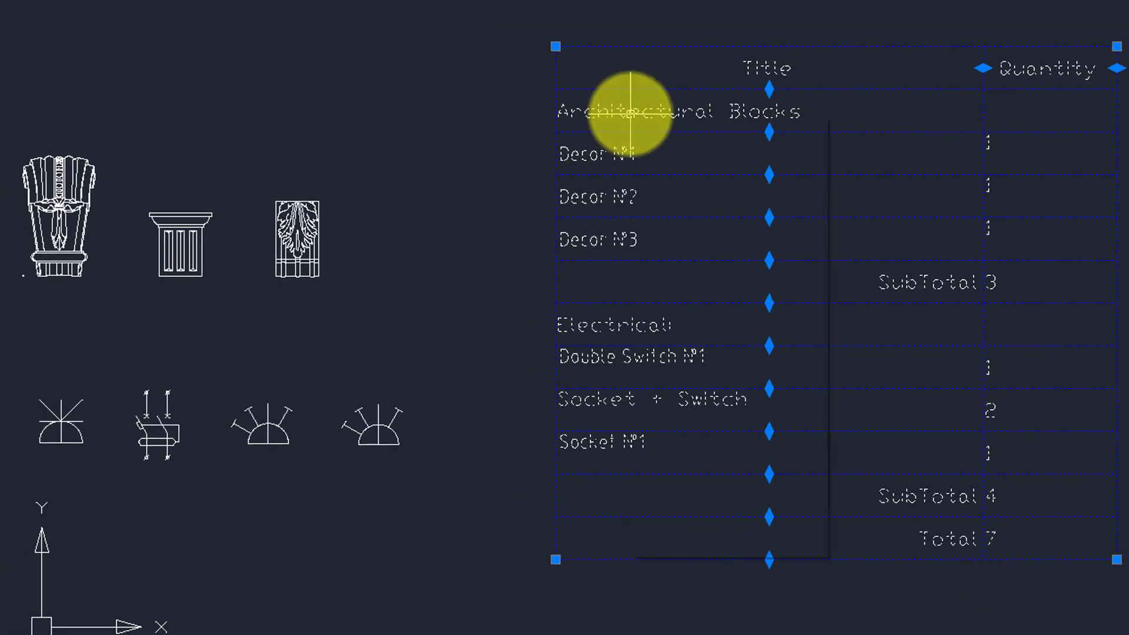
# Step: Open the bill-of-materials table in the table editor and move the editor aside
pyautogui.rightClick(630, 113)
pyautogui.click(679, 130)
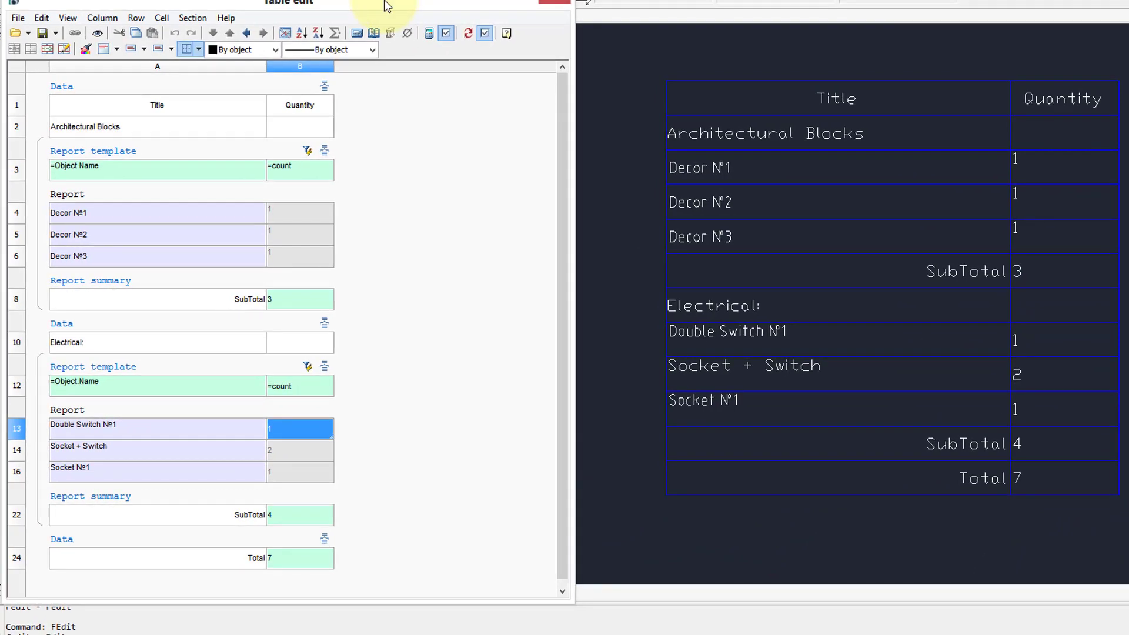
pyautogui.moveTo(387, 6); pyautogui.dragTo(480, 10)
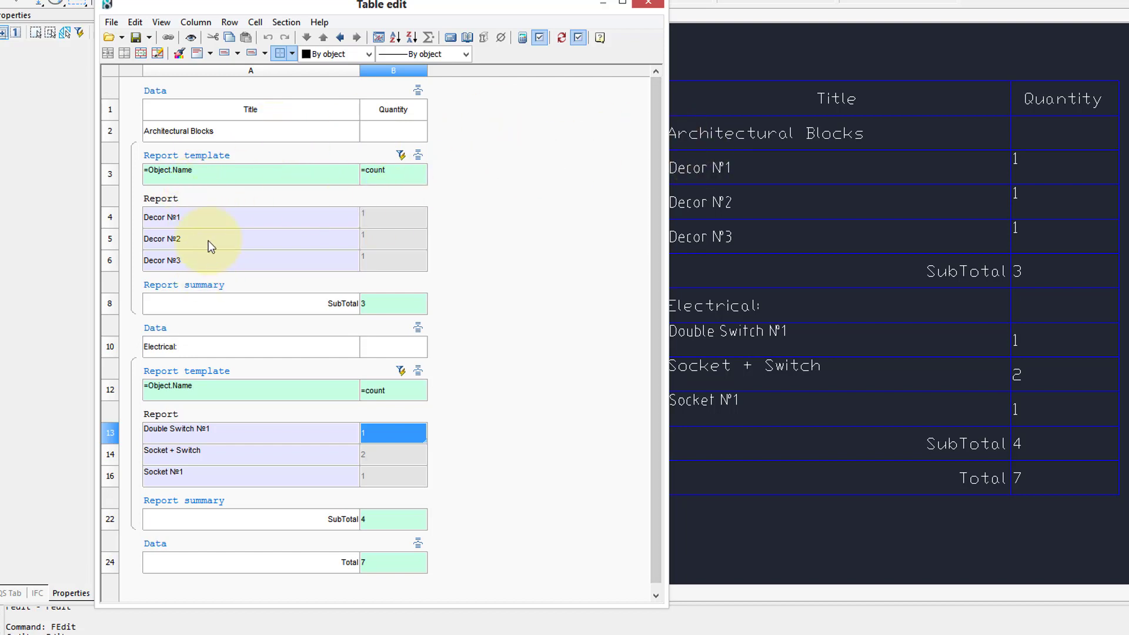
# Step: Inspect cell A3's =Object.Name formula in the expression builder
pyautogui.click(202, 171)
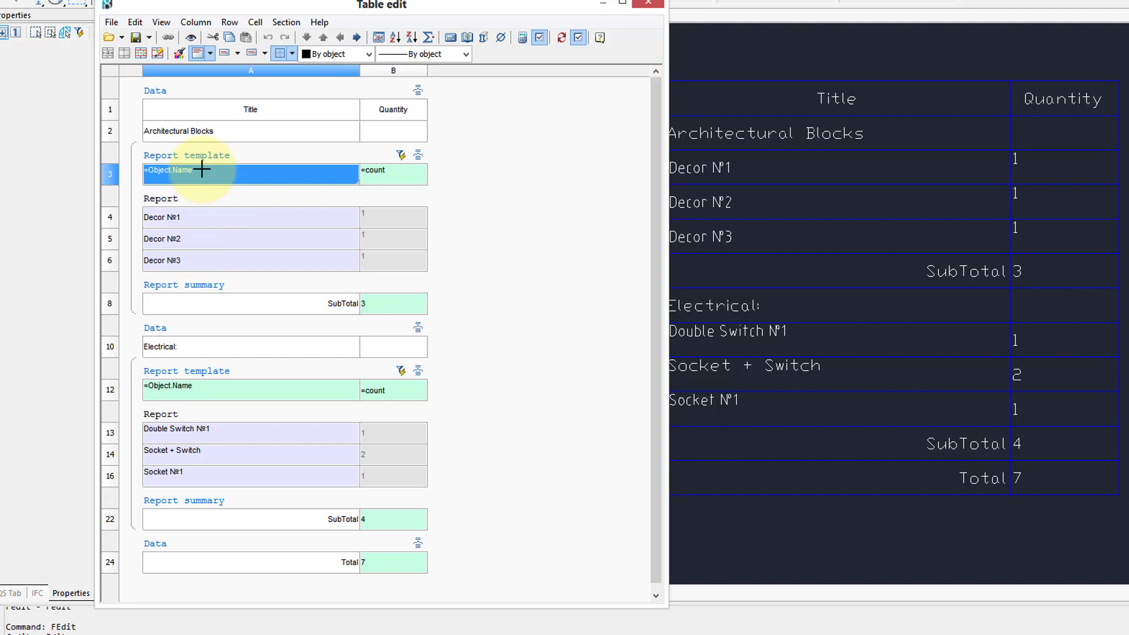
pyautogui.rightClick(203, 169)
pyautogui.click(351, 174)
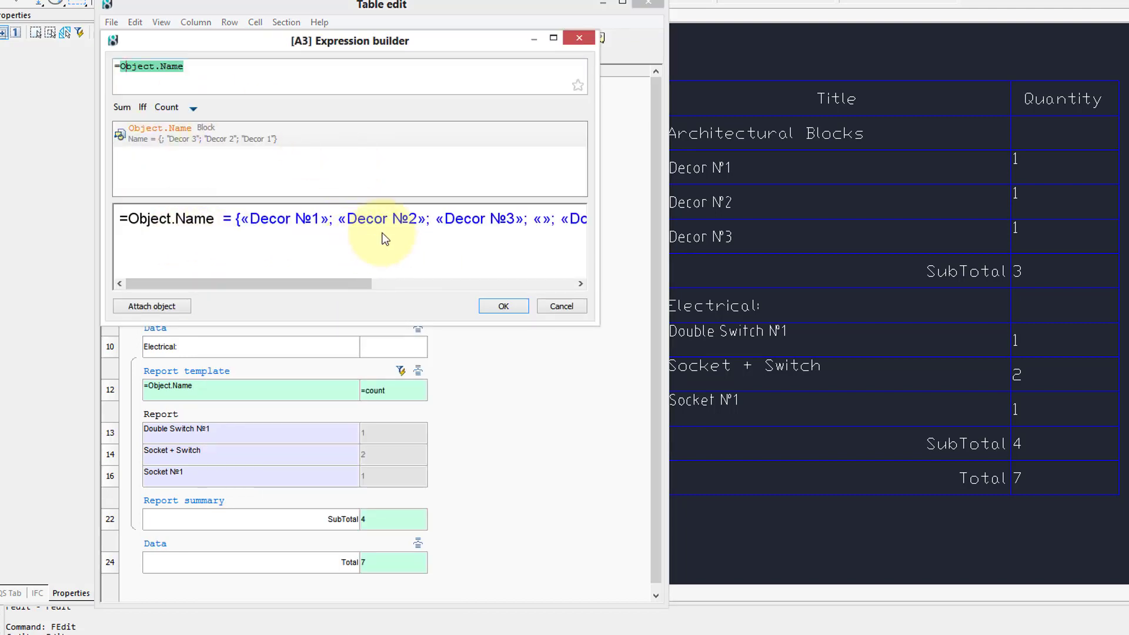
pyautogui.moveTo(363, 283); pyautogui.dragTo(577, 288)
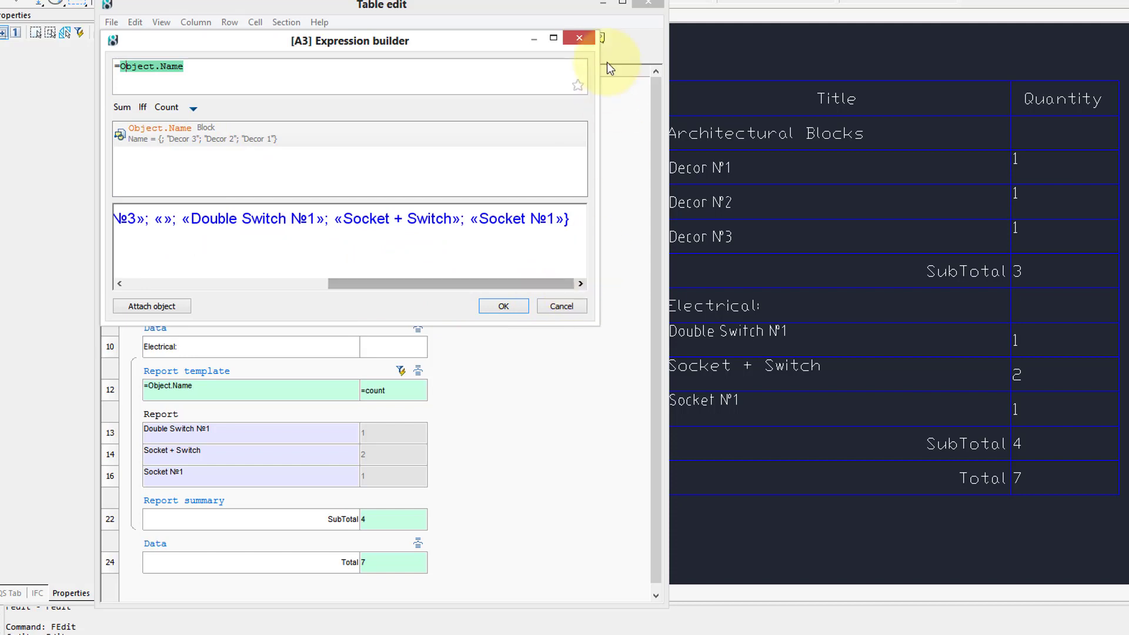
pyautogui.click(580, 37)
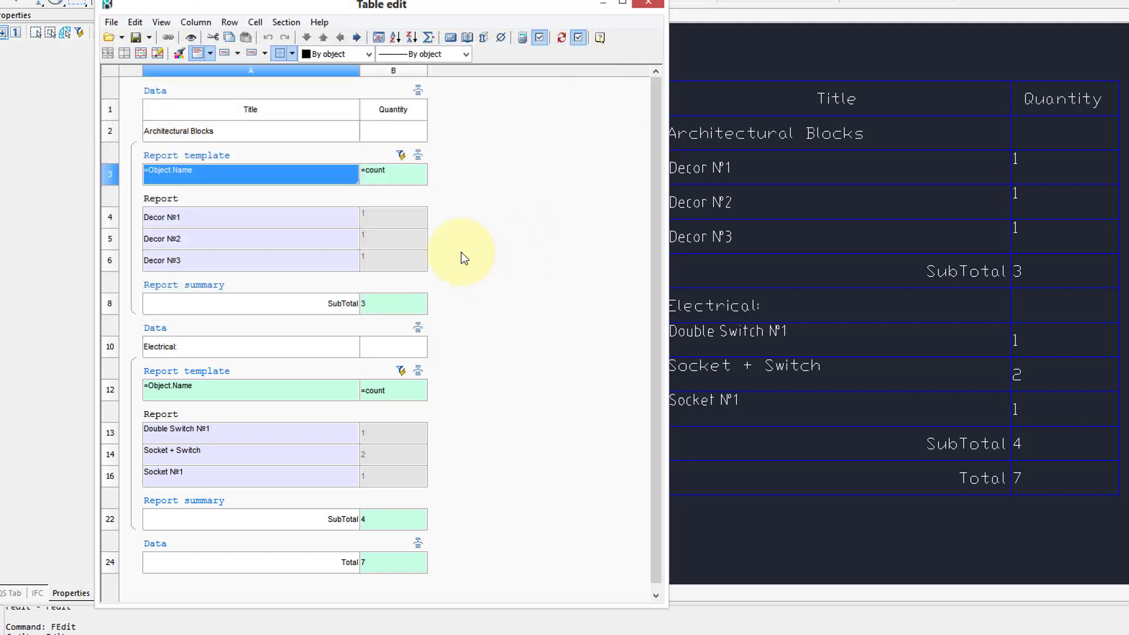
# Step: Select the =count cell B3, quantity cell B4 and SubTotal cell B22
pyautogui.click(395, 175)
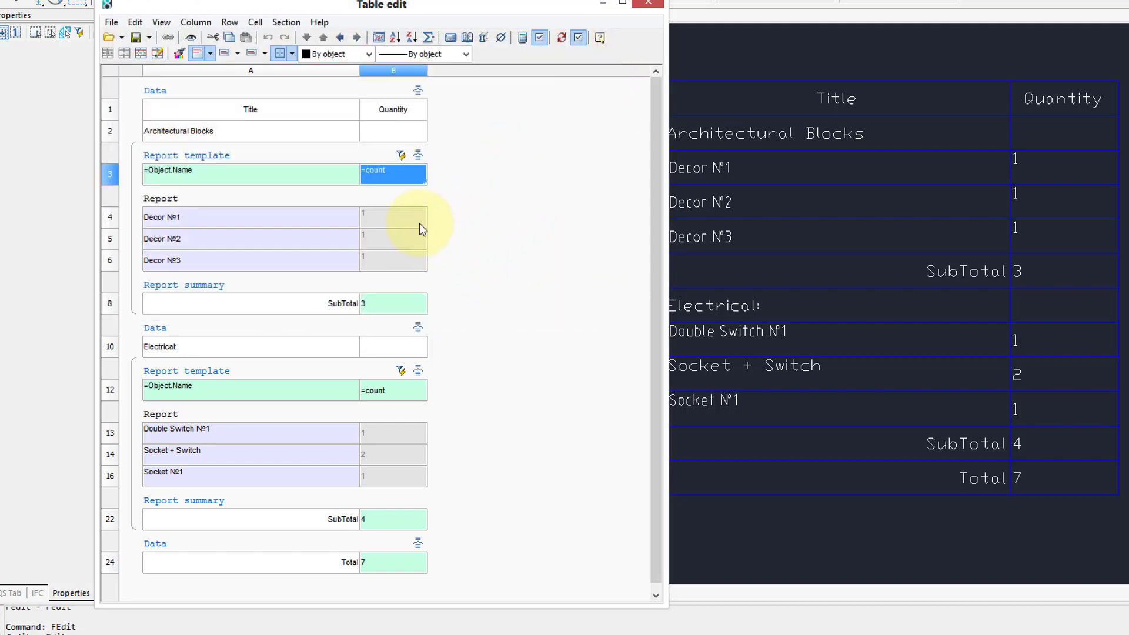
pyautogui.click(403, 216)
pyautogui.click(393, 519)
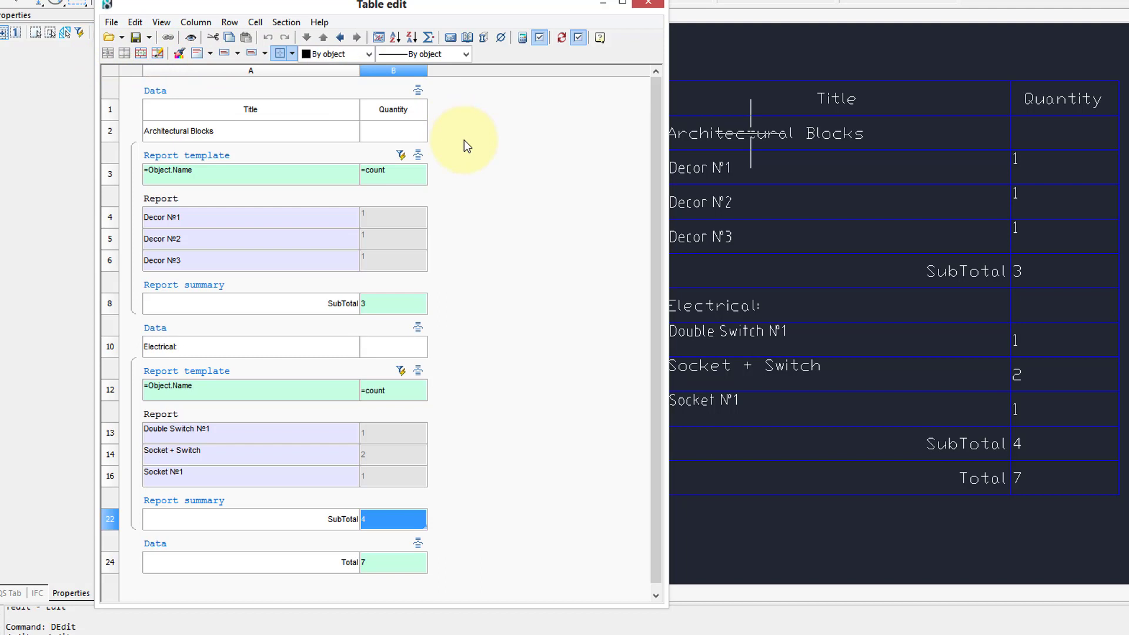
# Step: Check the Group and merge settings and Layer source filter, then show row 2's Convert to options
pyautogui.click(417, 156)
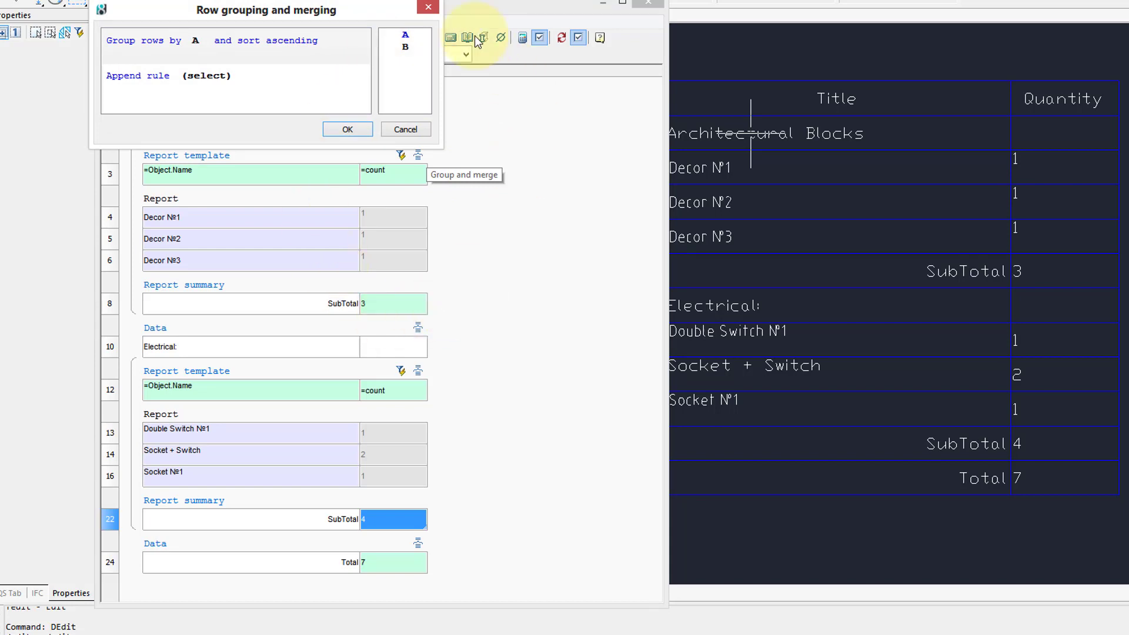
pyautogui.click(412, 129)
pyautogui.click(401, 157)
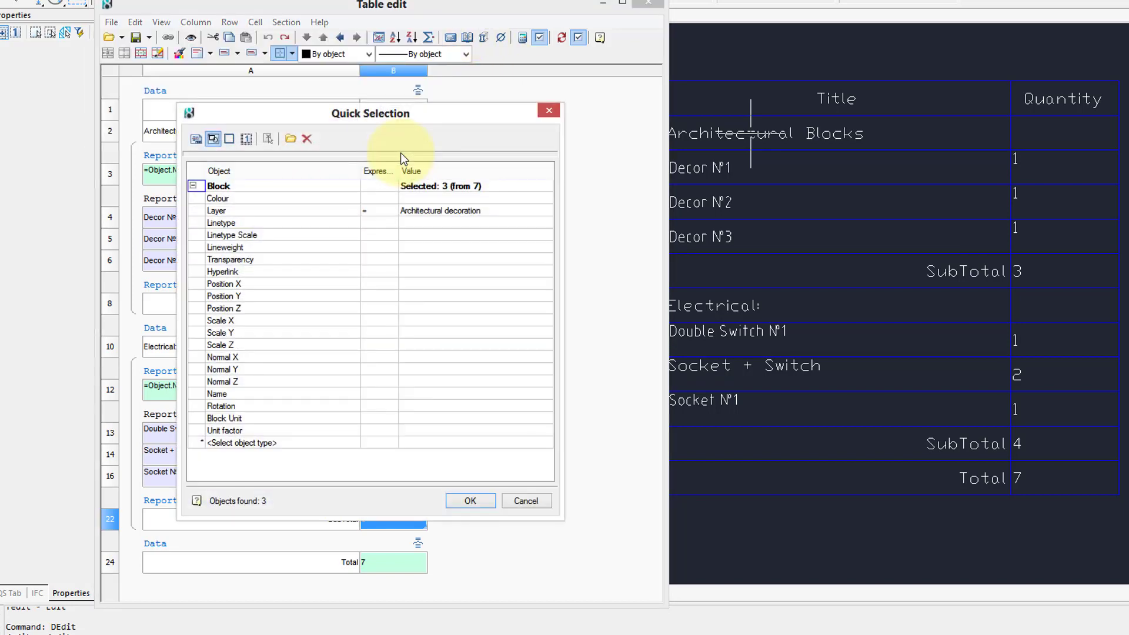
pyautogui.click(380, 210)
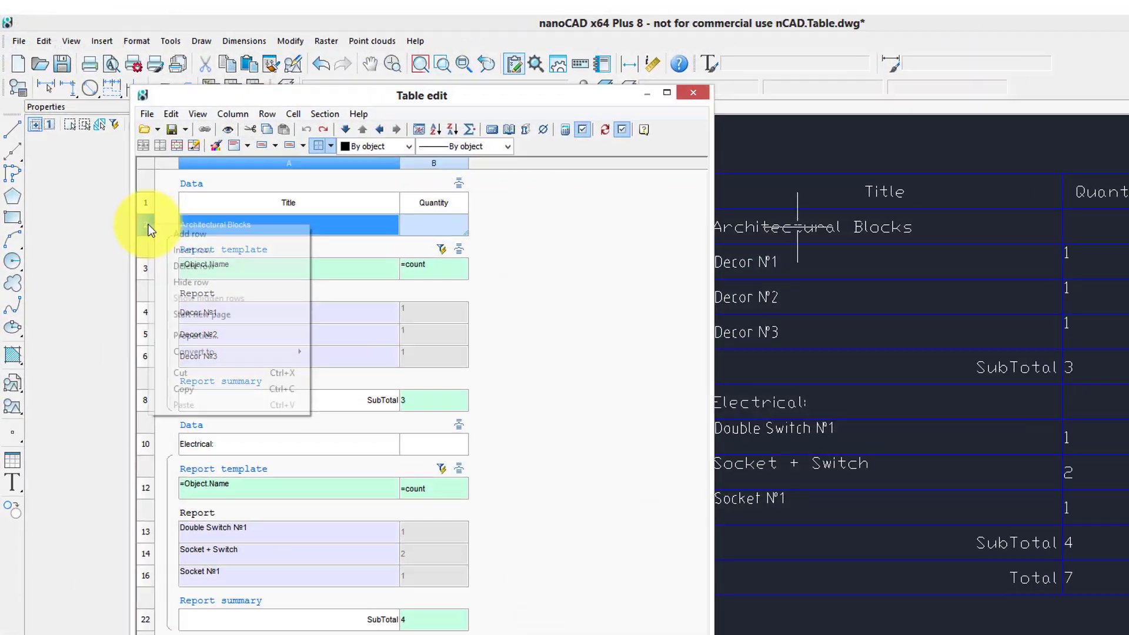
pyautogui.rightClick(148, 235)
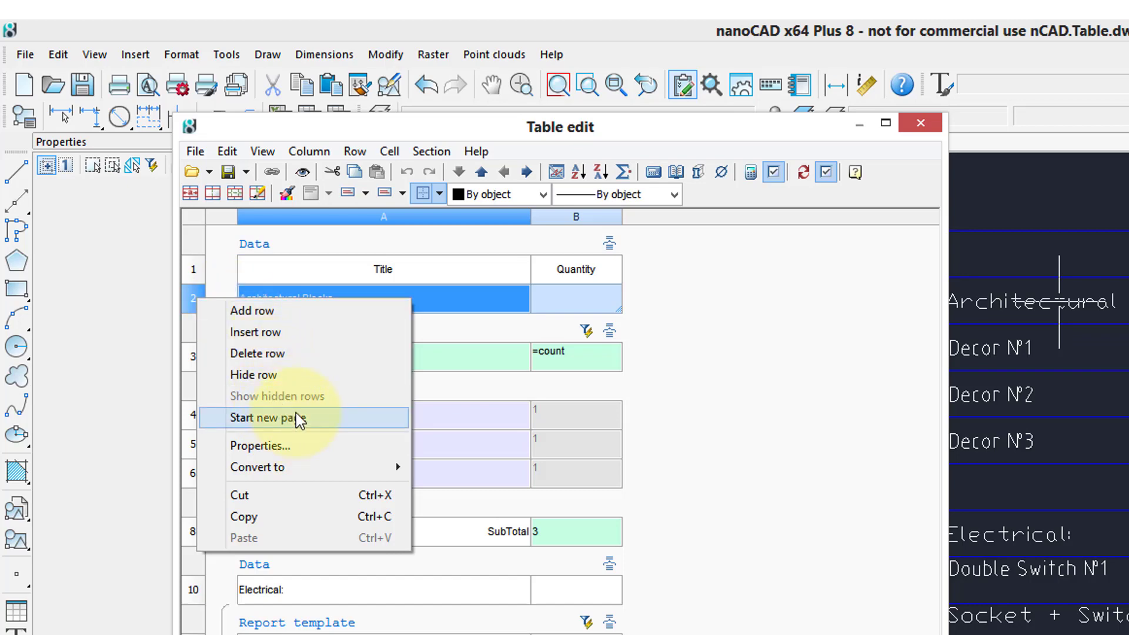
pyautogui.moveTo(320, 467)
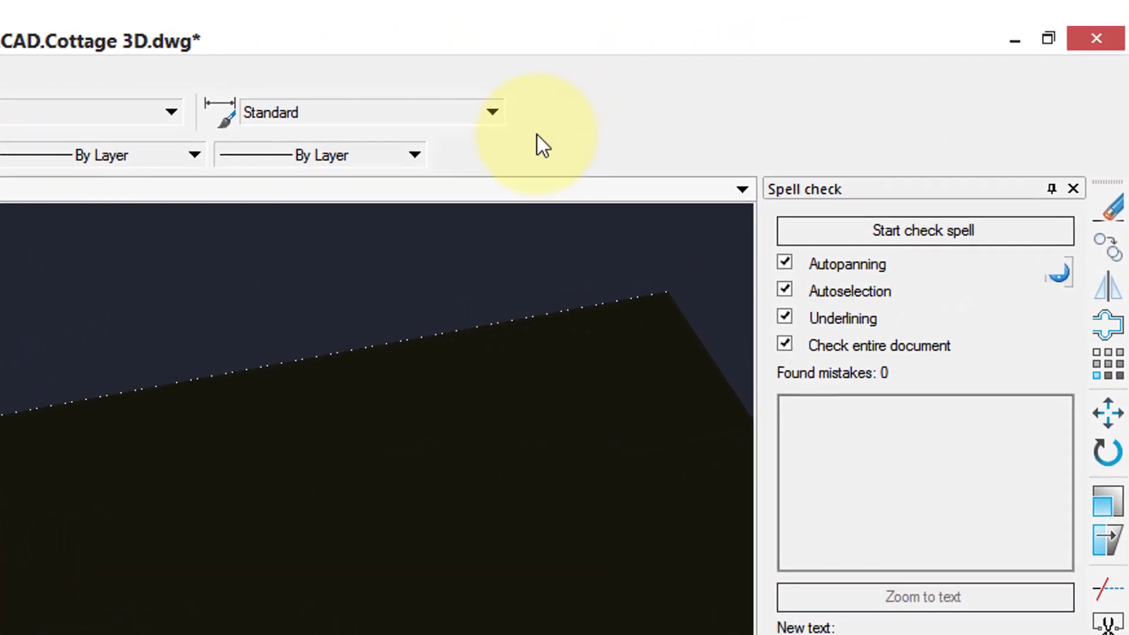
# Step: Open Customize user interface, browse its Toolbars through Object actions tabs, and expand 2D Polyline
pyautogui.rightClick(575, 126)
pyautogui.click(569, 154)
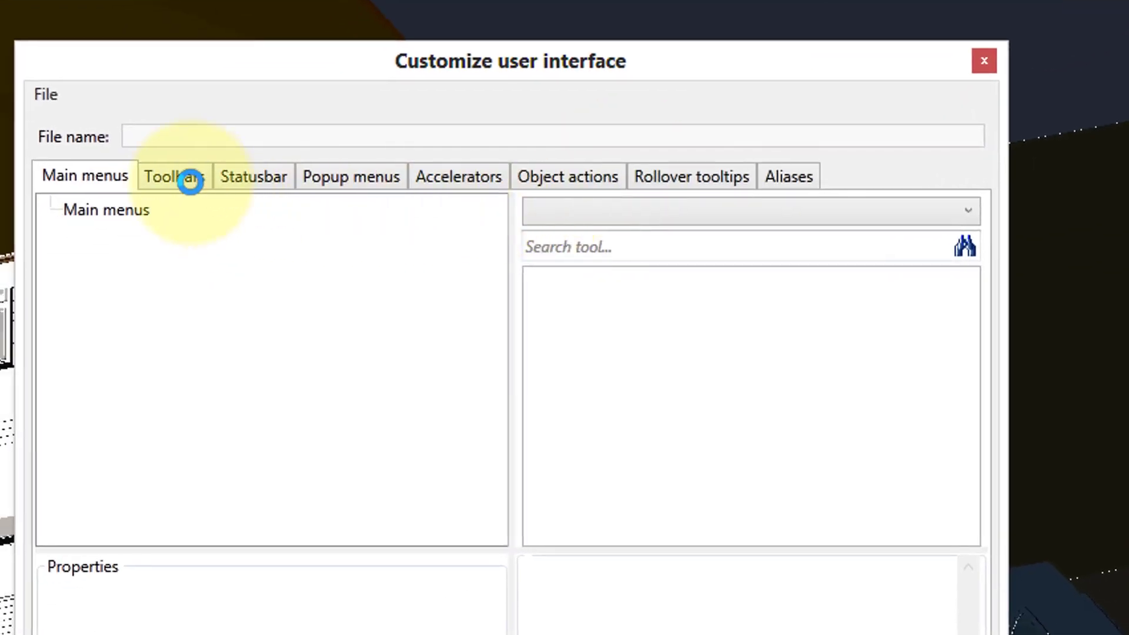
pyautogui.click(189, 182)
pyautogui.click(270, 176)
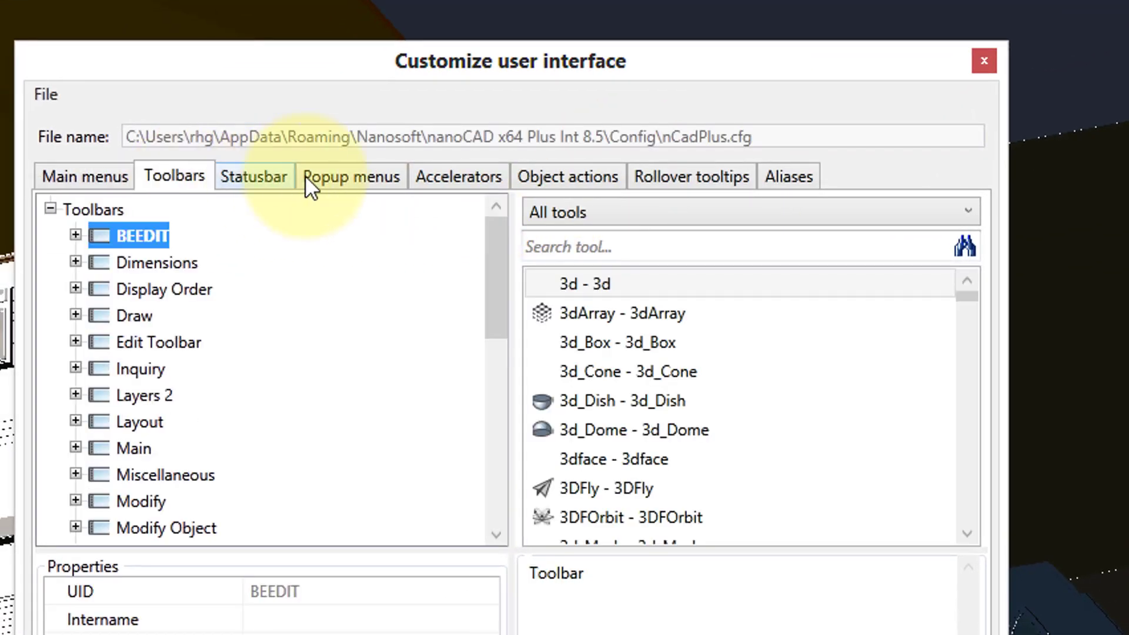
pyautogui.click(338, 179)
pyautogui.click(230, 174)
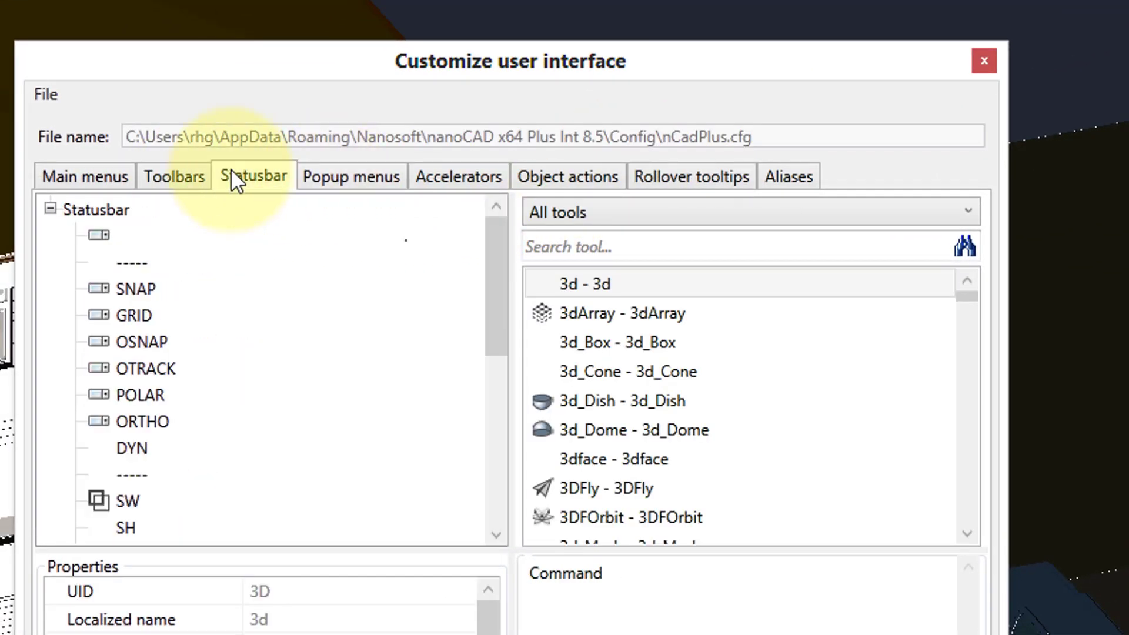
pyautogui.click(343, 183)
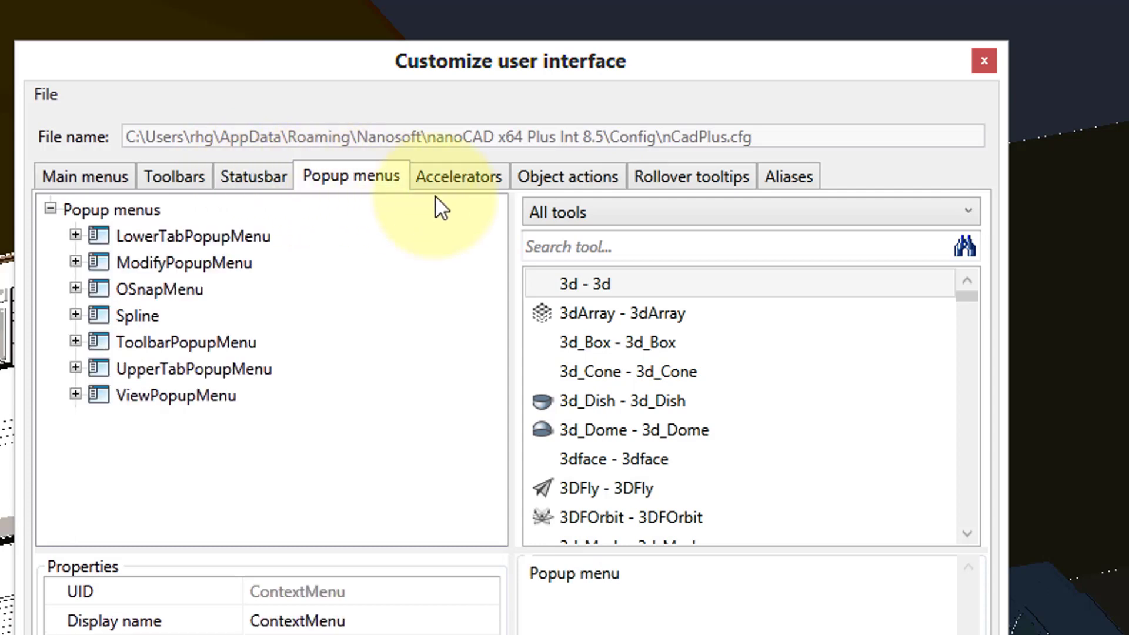
pyautogui.click(468, 177)
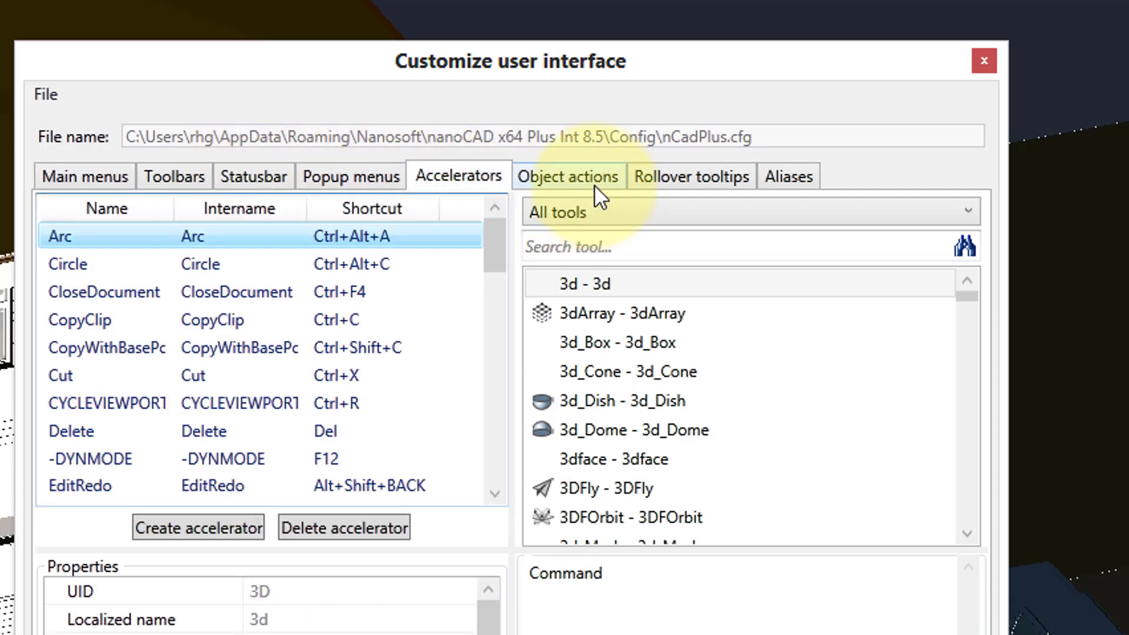
pyautogui.click(594, 185)
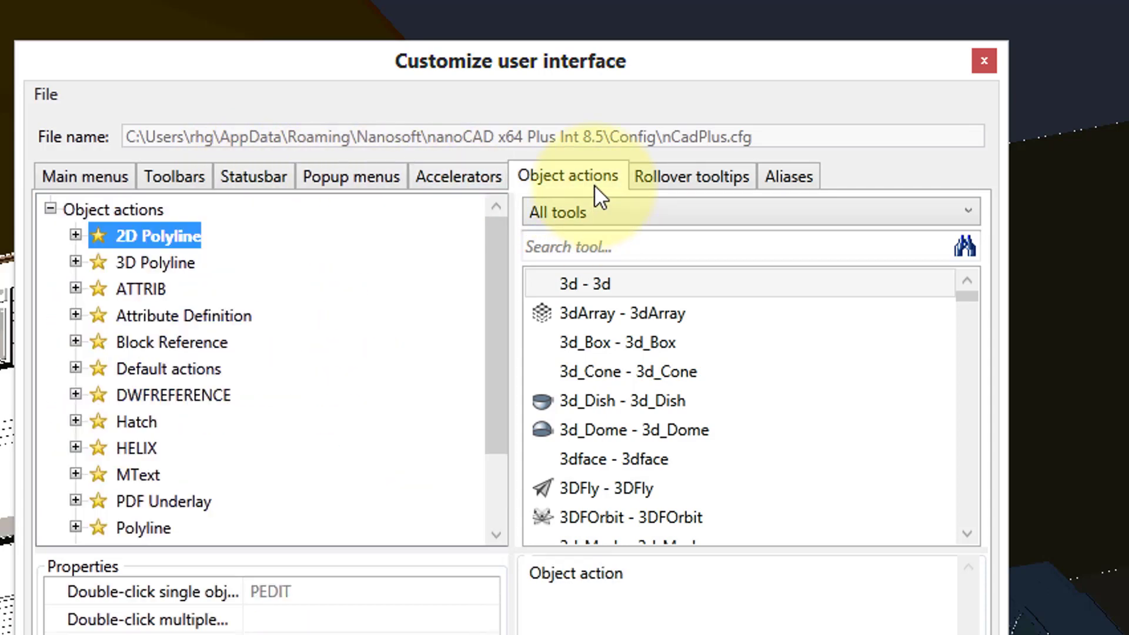
pyautogui.click(76, 235)
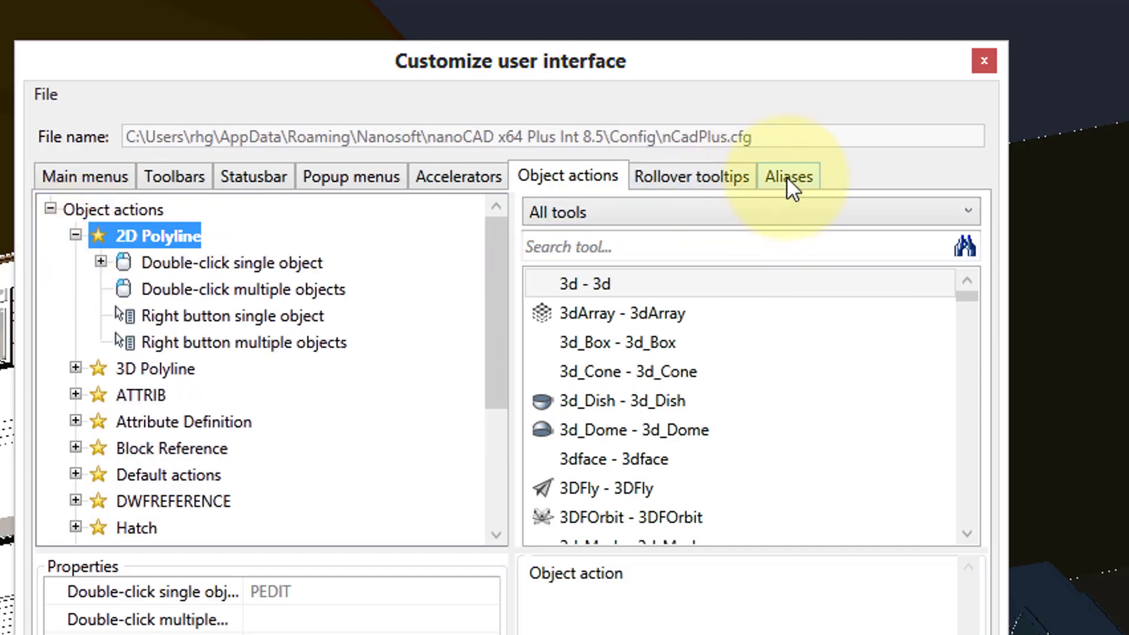